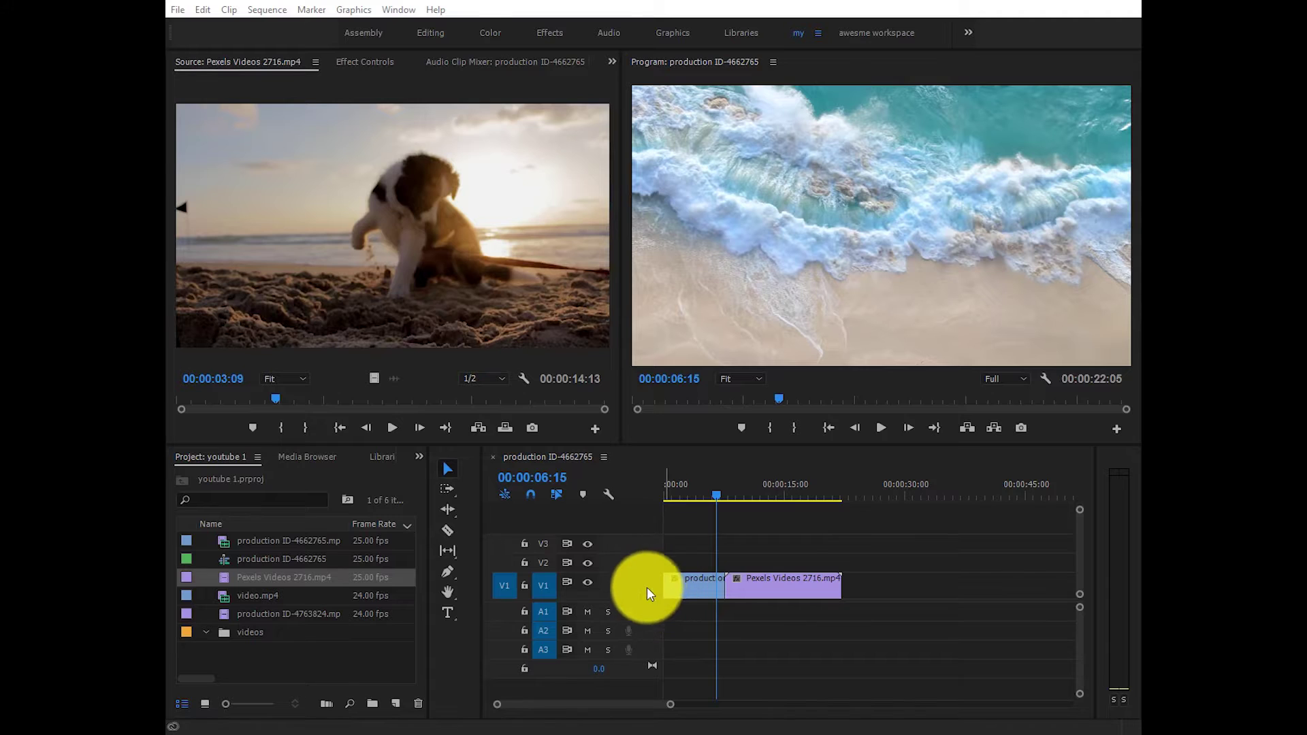
# Apply the default Cross Dissolve to the V1 cut and play it back from before the cut.
pyautogui.click(673, 619)
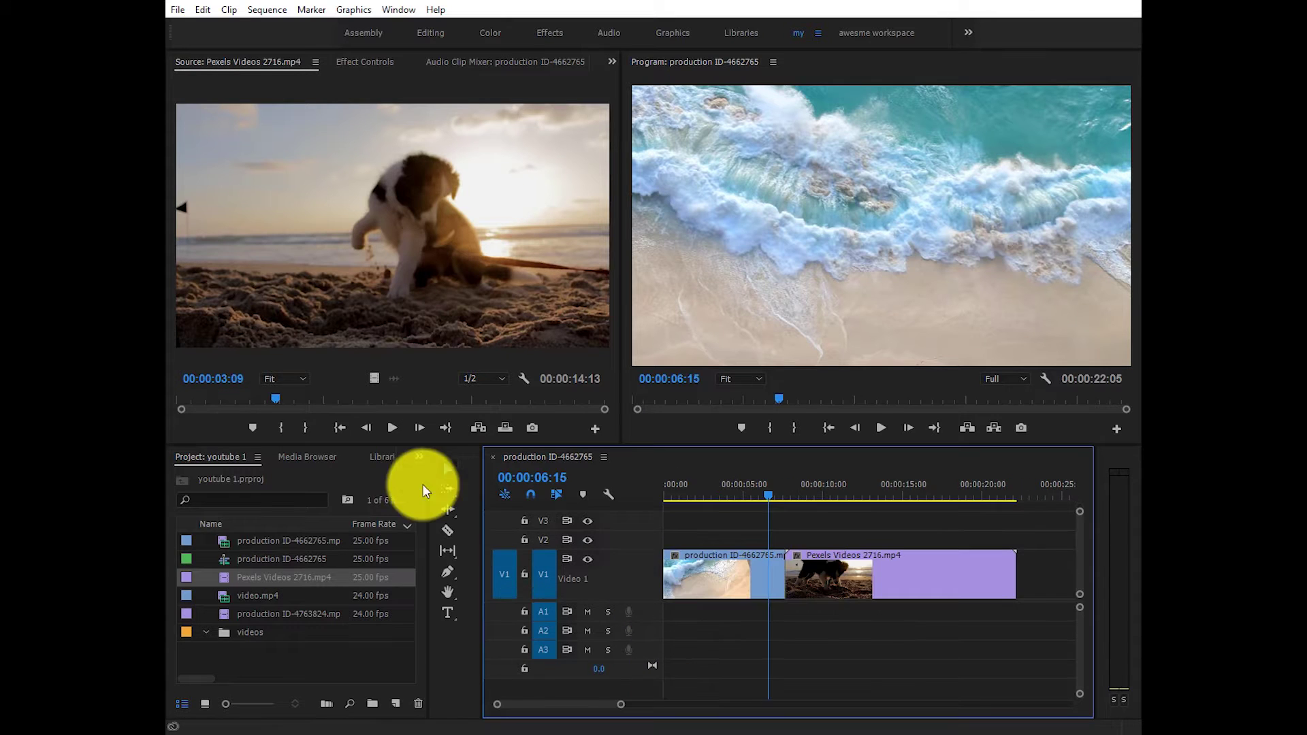
pyautogui.rightClick(783, 575)
pyautogui.click(832, 670)
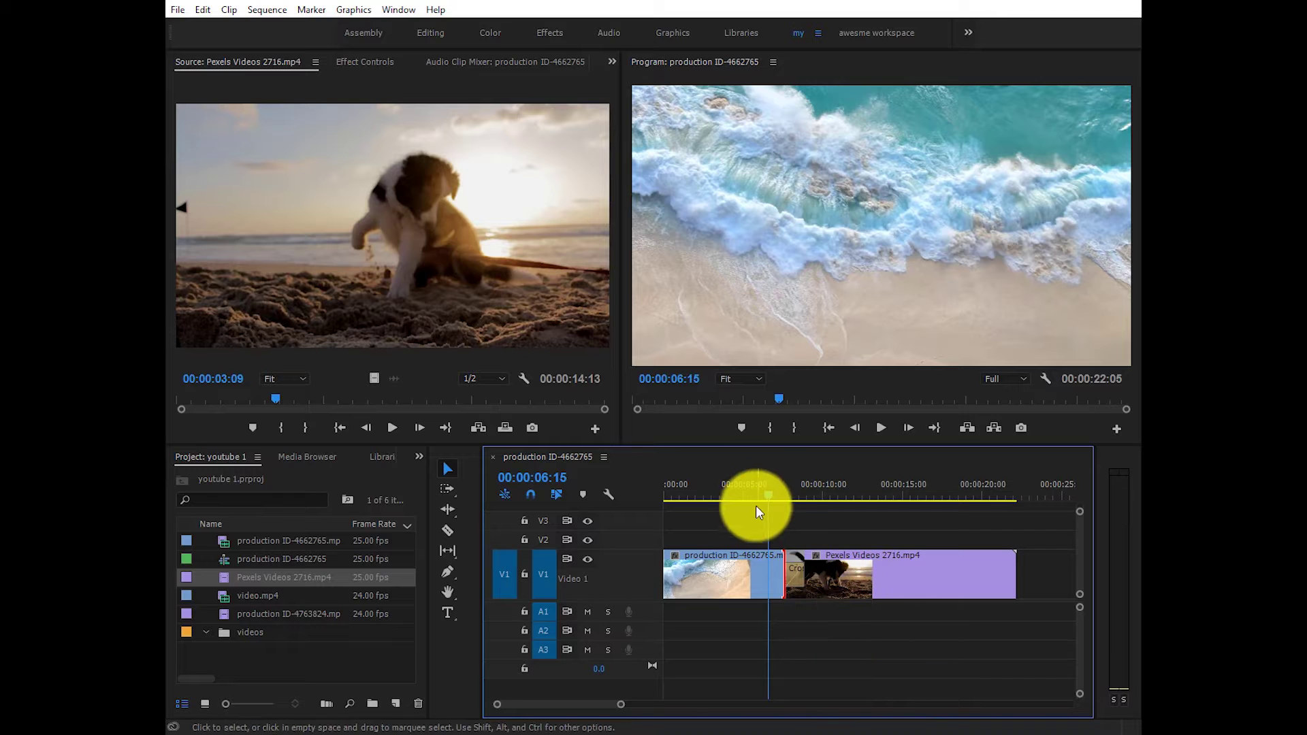
pyautogui.click(754, 496)
pyautogui.click(881, 427)
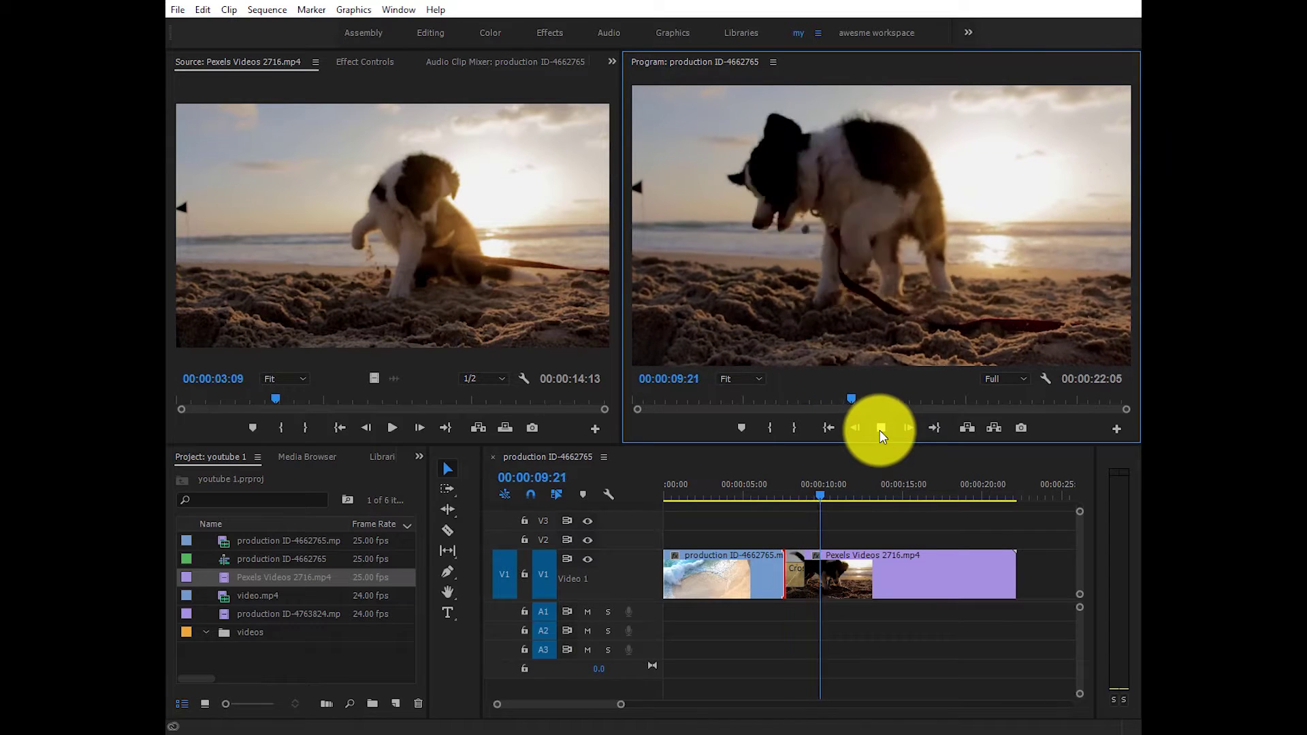
pyautogui.click(881, 428)
pyautogui.click(761, 496)
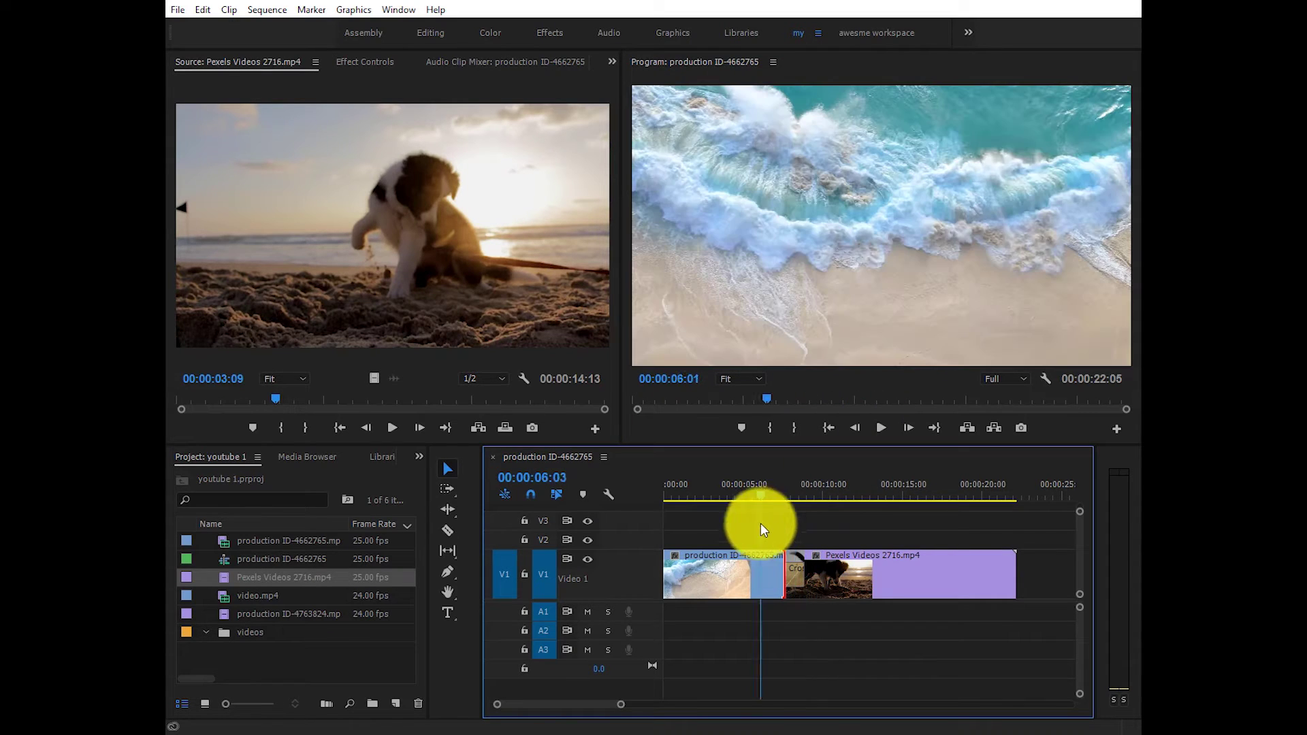
# Delete the Cross Dissolve from the V1 cut and search the panel groups for Effects.
pyautogui.click(794, 577)
pyautogui.press('Delete')
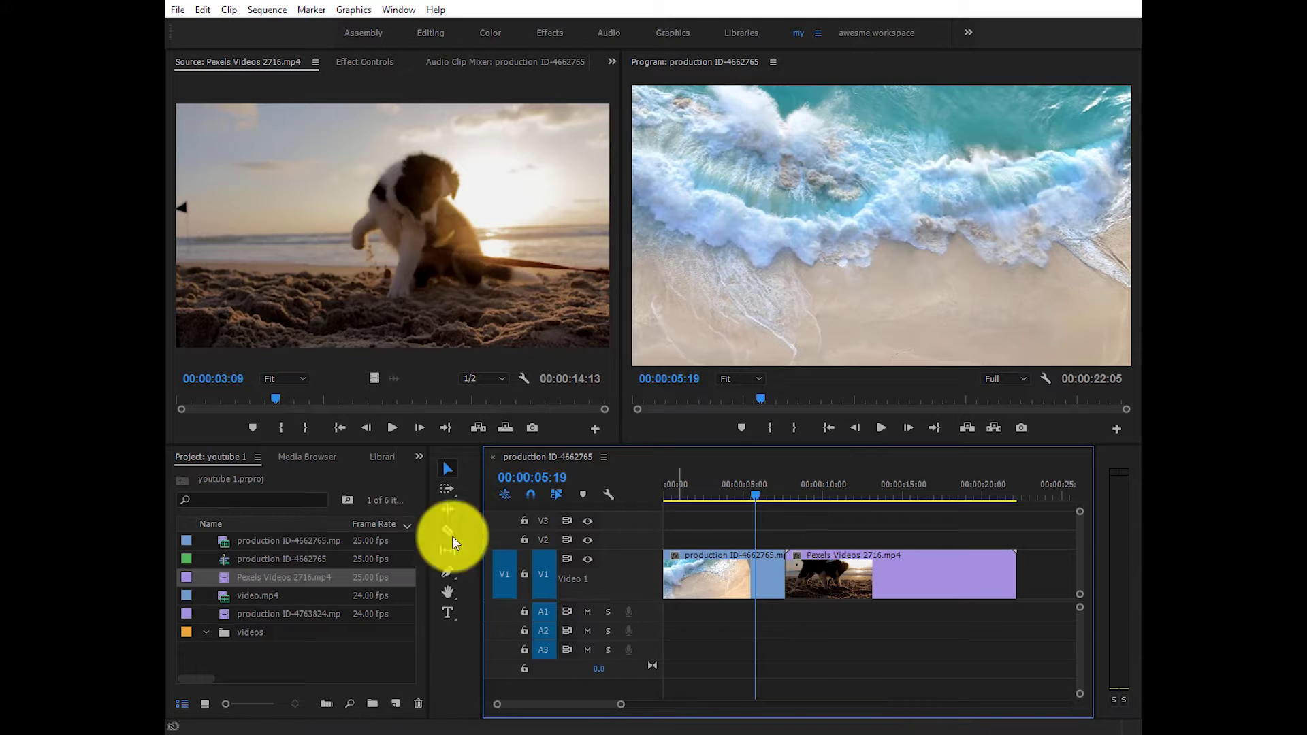
pyautogui.click(418, 457)
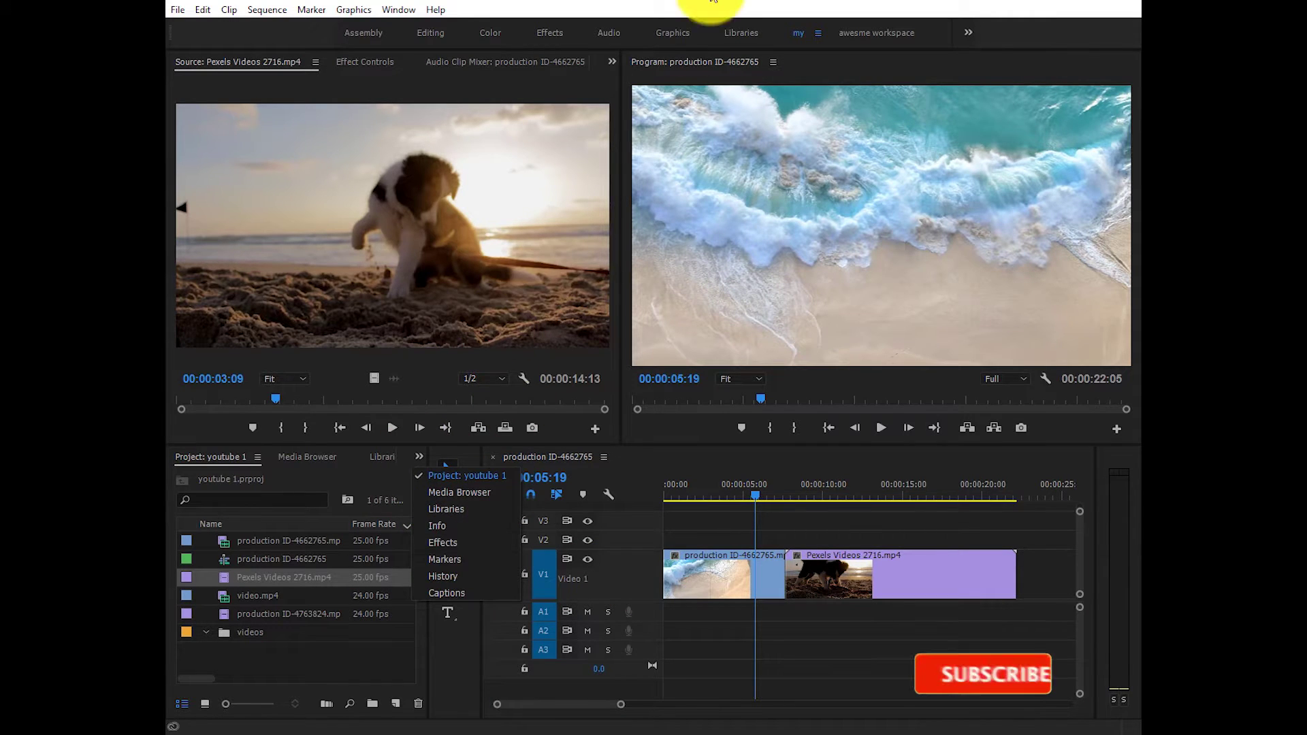
pyautogui.click(614, 60)
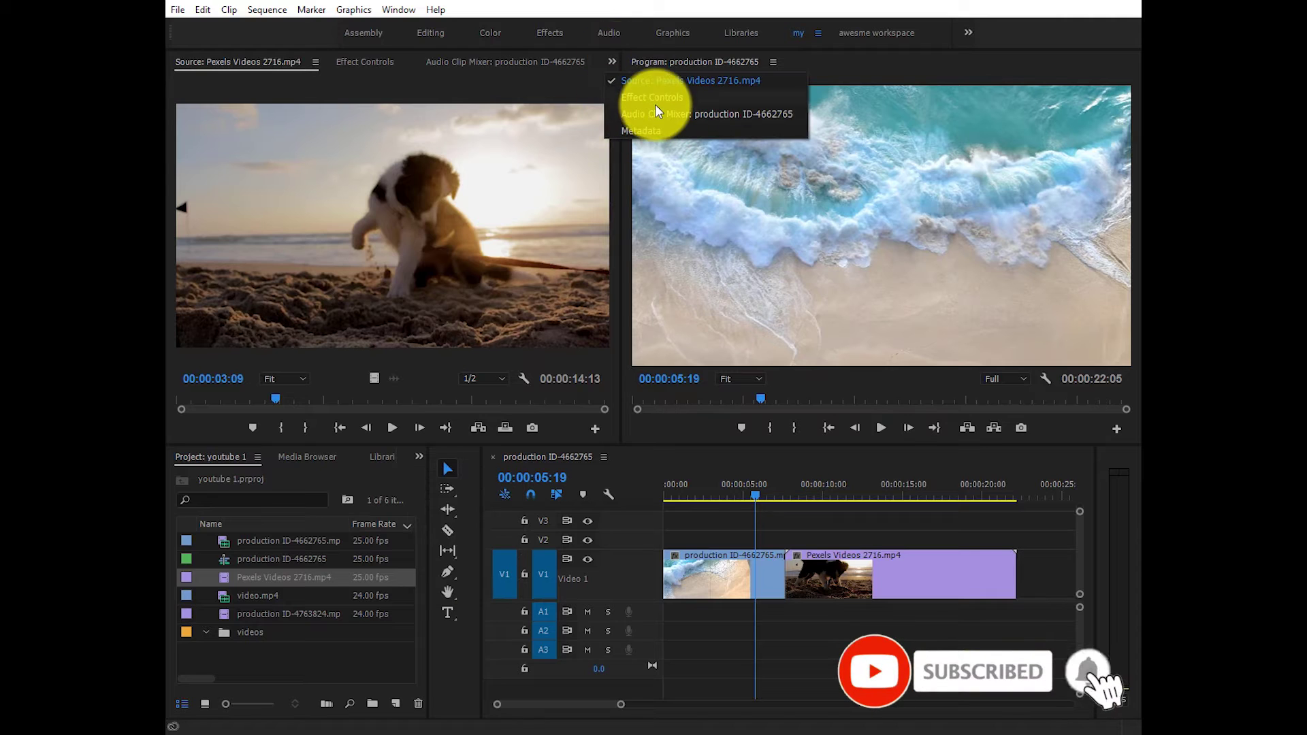
pyautogui.click(609, 58)
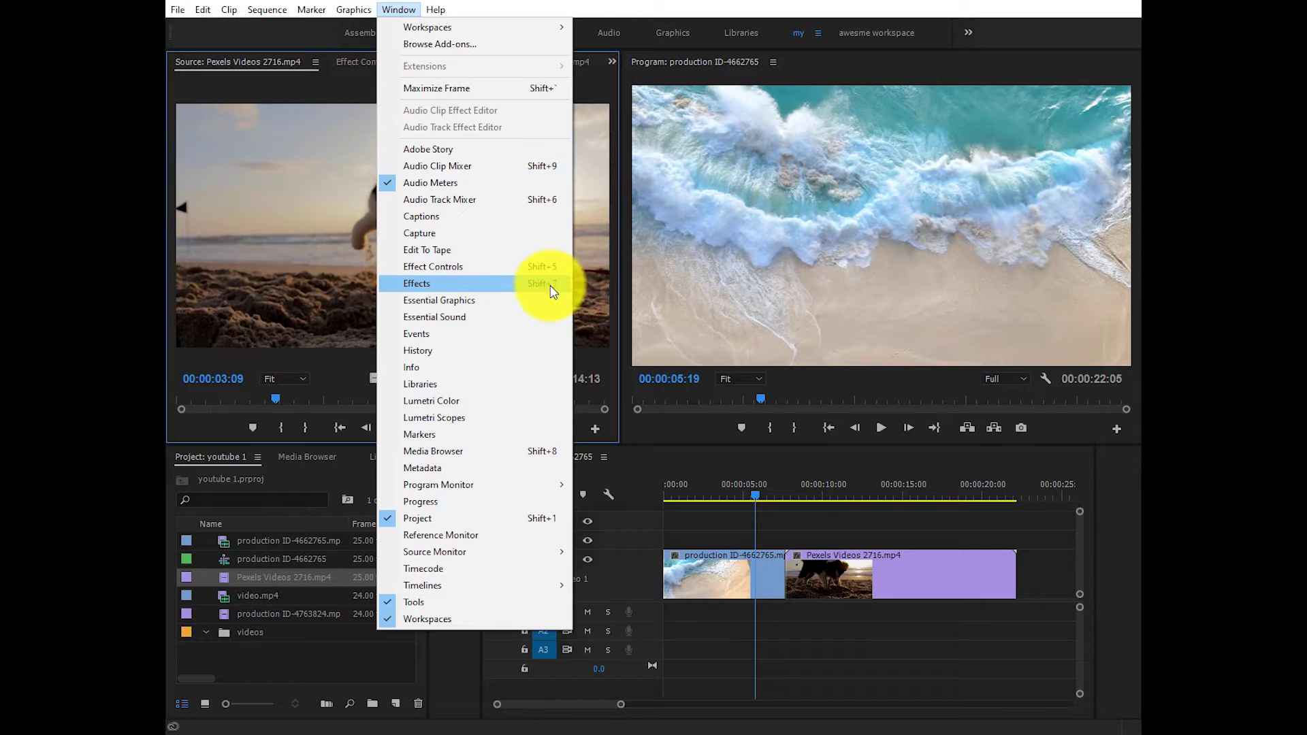
# In the Effects panel, browse the Presets folders, then expand Video Transitions > Dissolve.
pyautogui.click(507, 284)
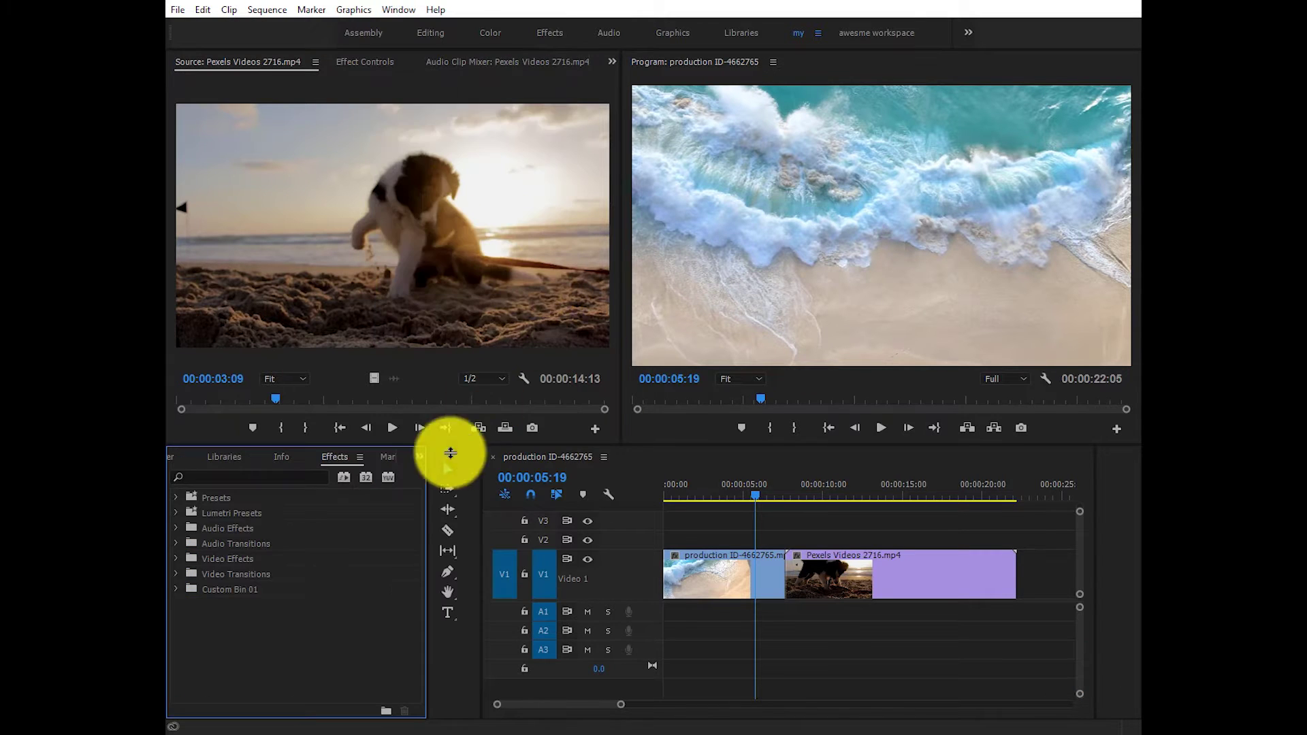
pyautogui.click(176, 497)
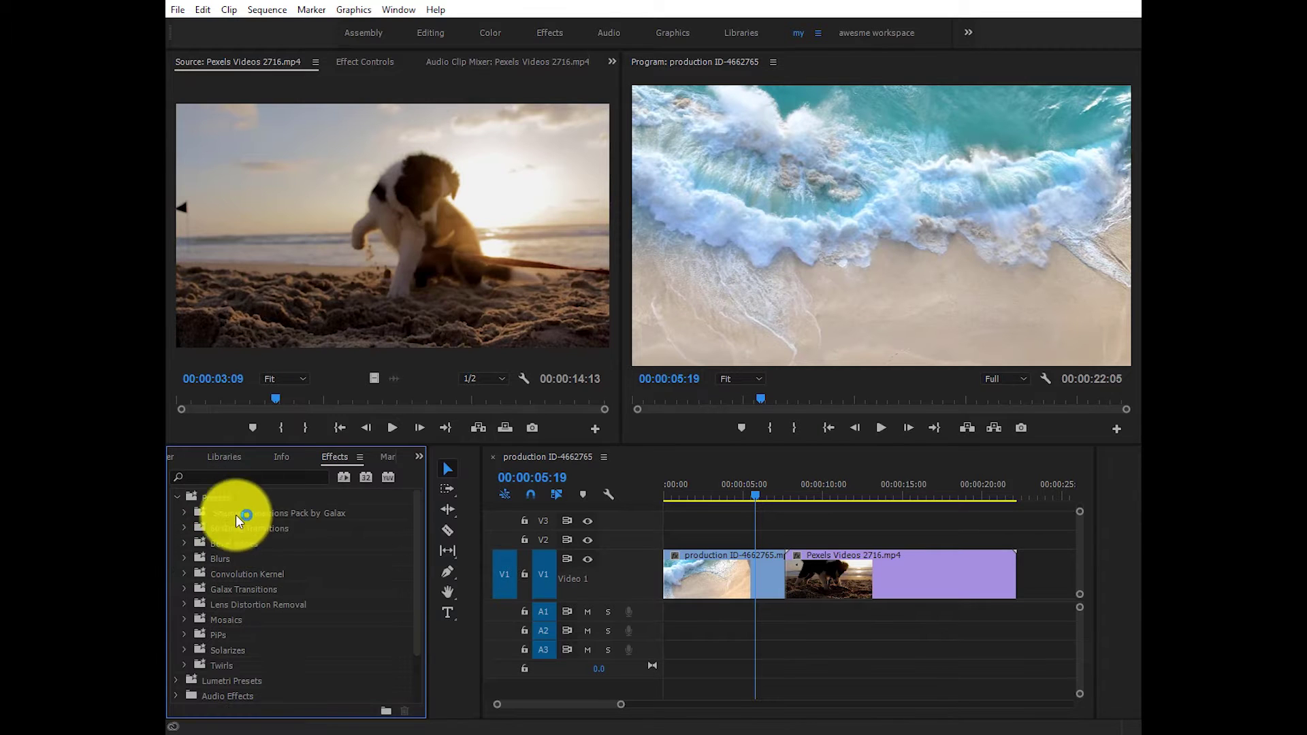
pyautogui.click(185, 513)
pyautogui.click(185, 510)
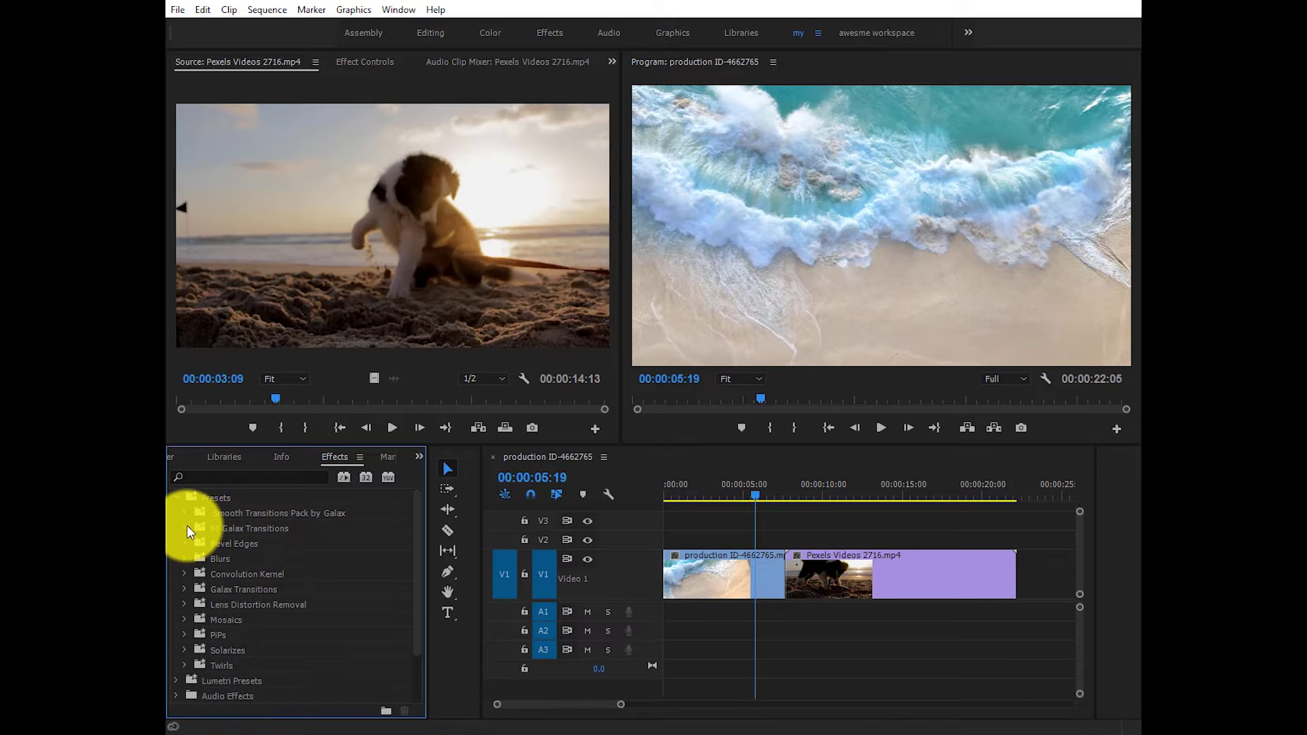
pyautogui.click(187, 525)
pyautogui.click(187, 525)
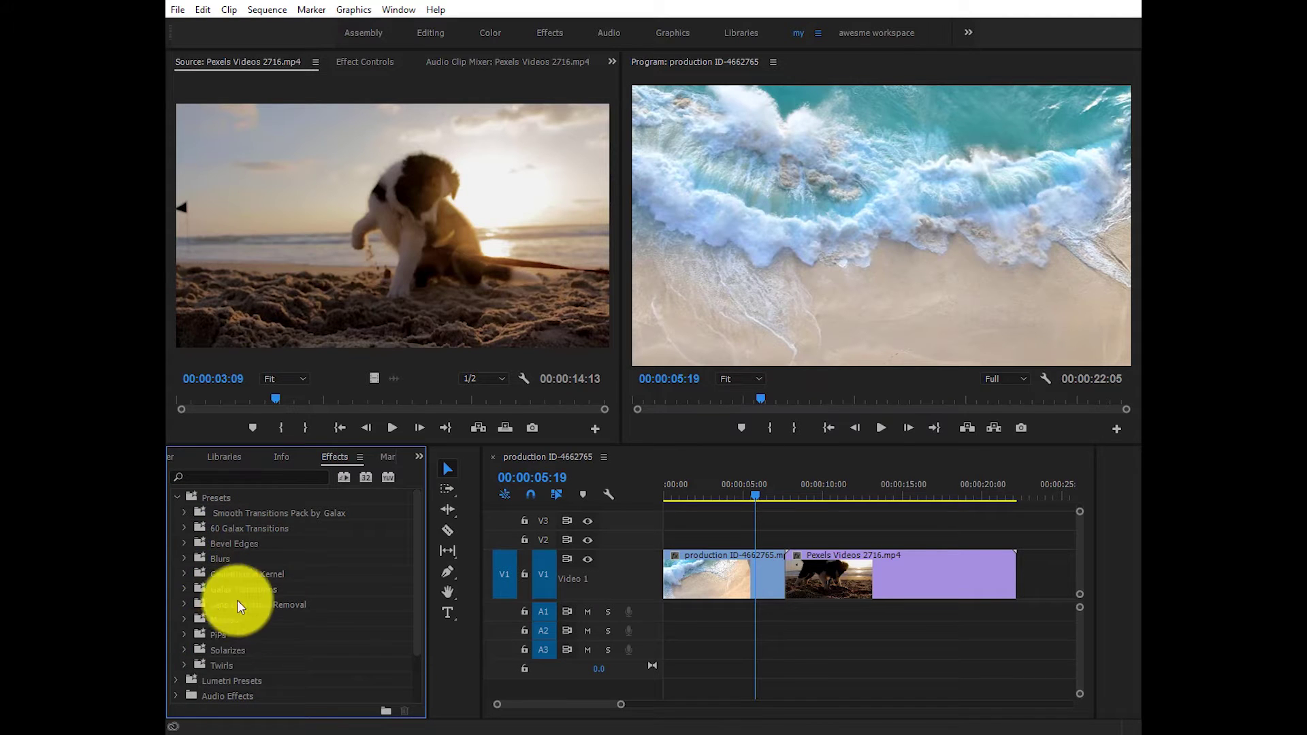
pyautogui.click(184, 588)
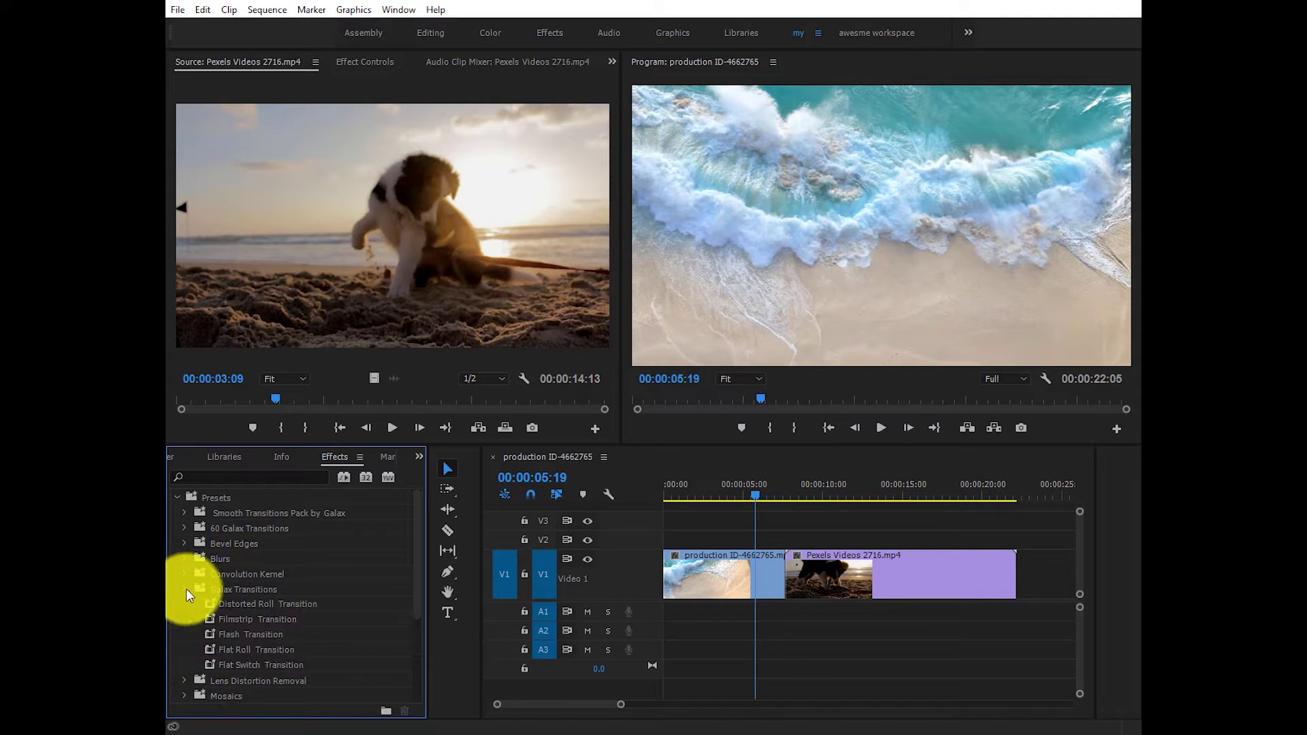
pyautogui.click(186, 588)
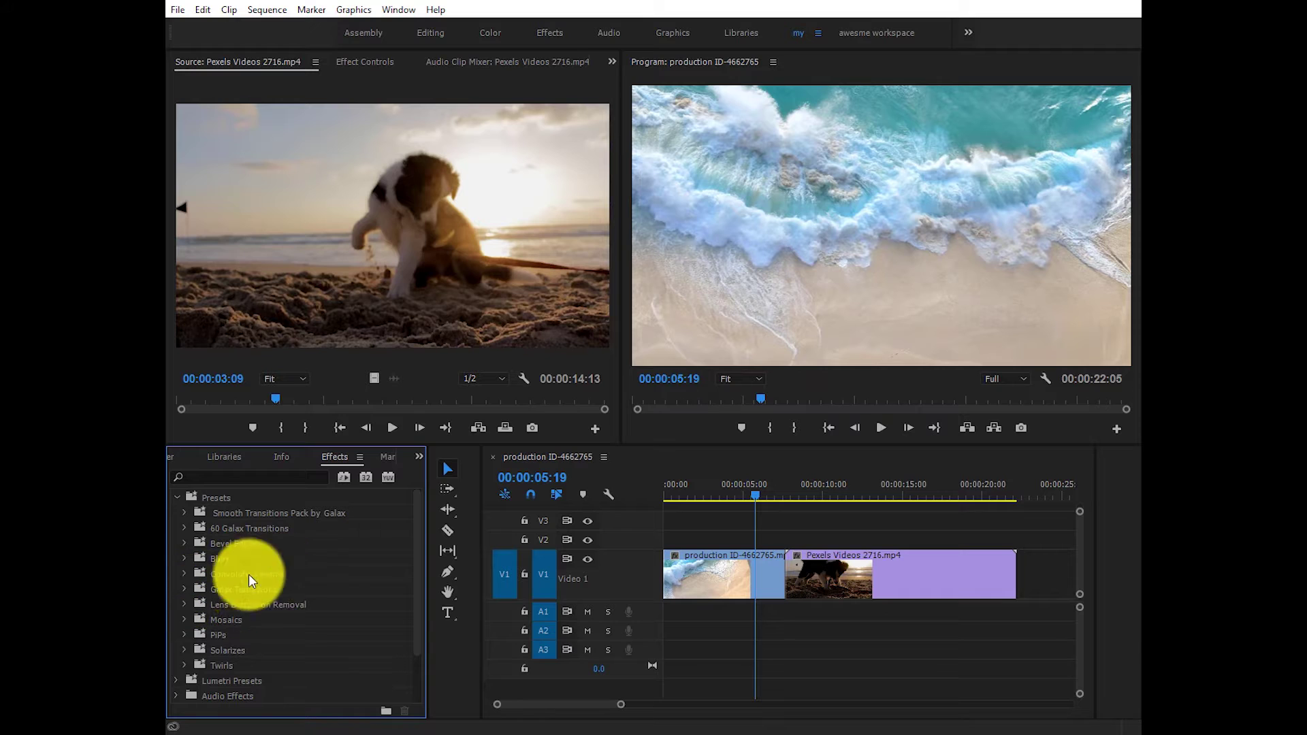
pyautogui.click(176, 498)
pyautogui.click(174, 574)
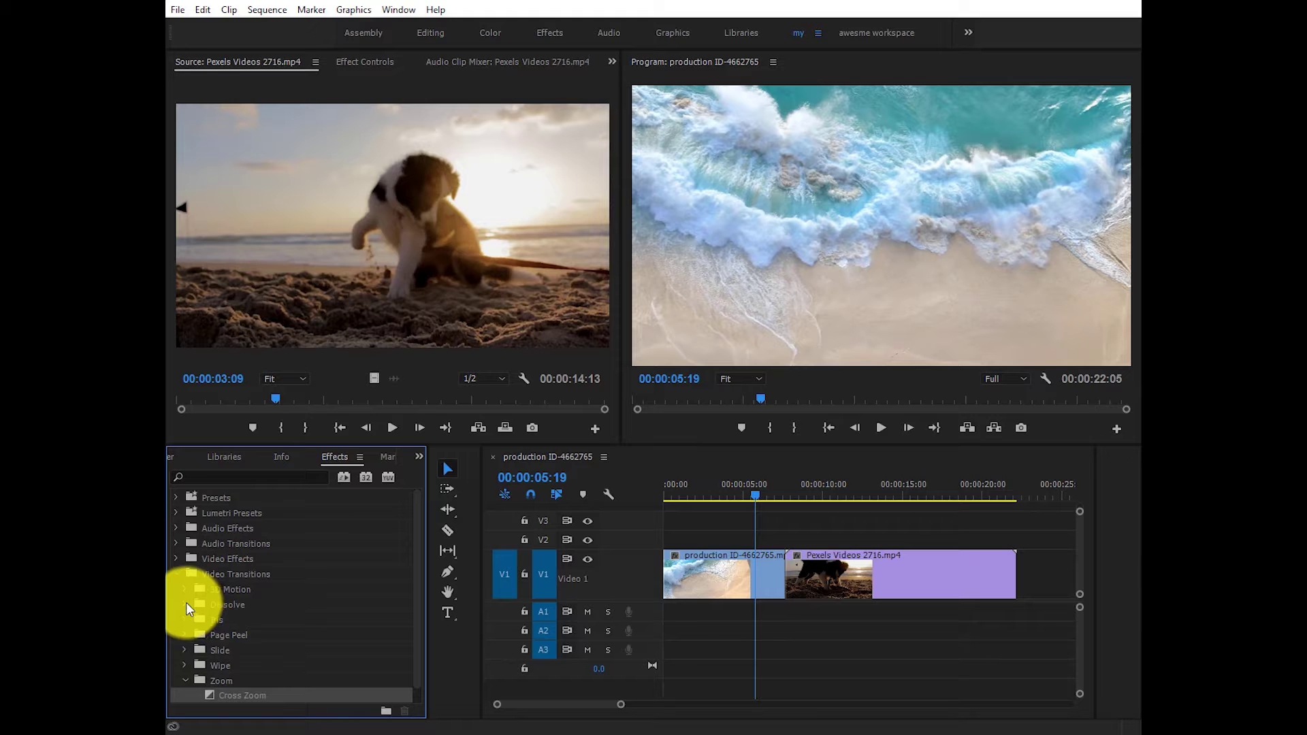
pyautogui.click(185, 604)
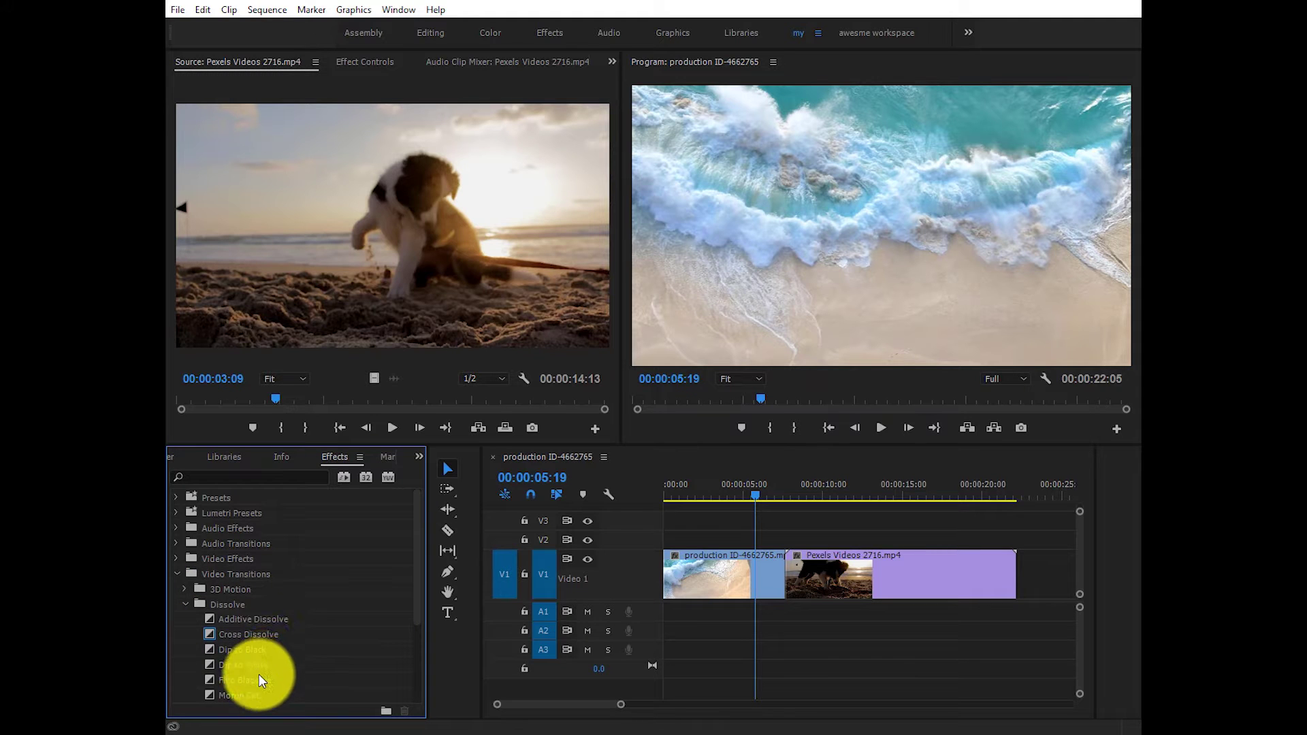
# Place Film Dissolve on the V1 cut, preview it, then delete it.
pyautogui.moveTo(260, 678); pyautogui.dragTo(787, 576)
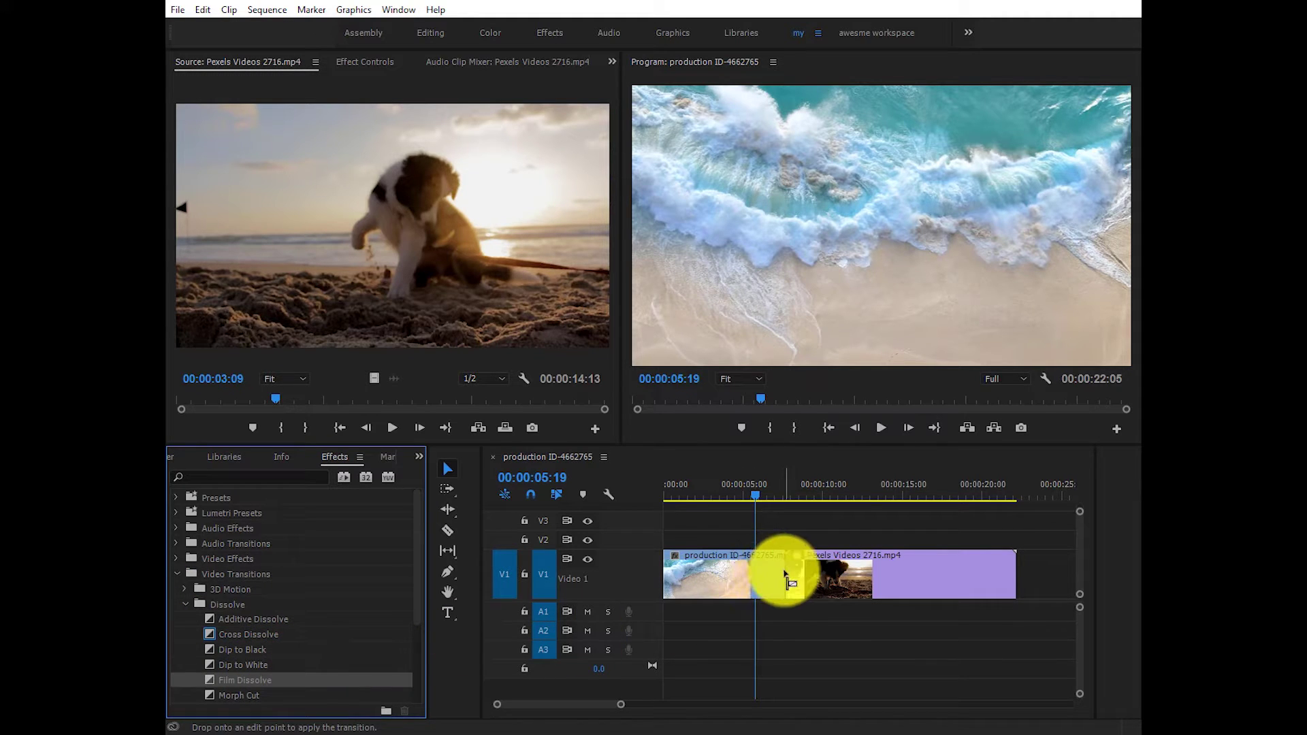
pyautogui.click(880, 427)
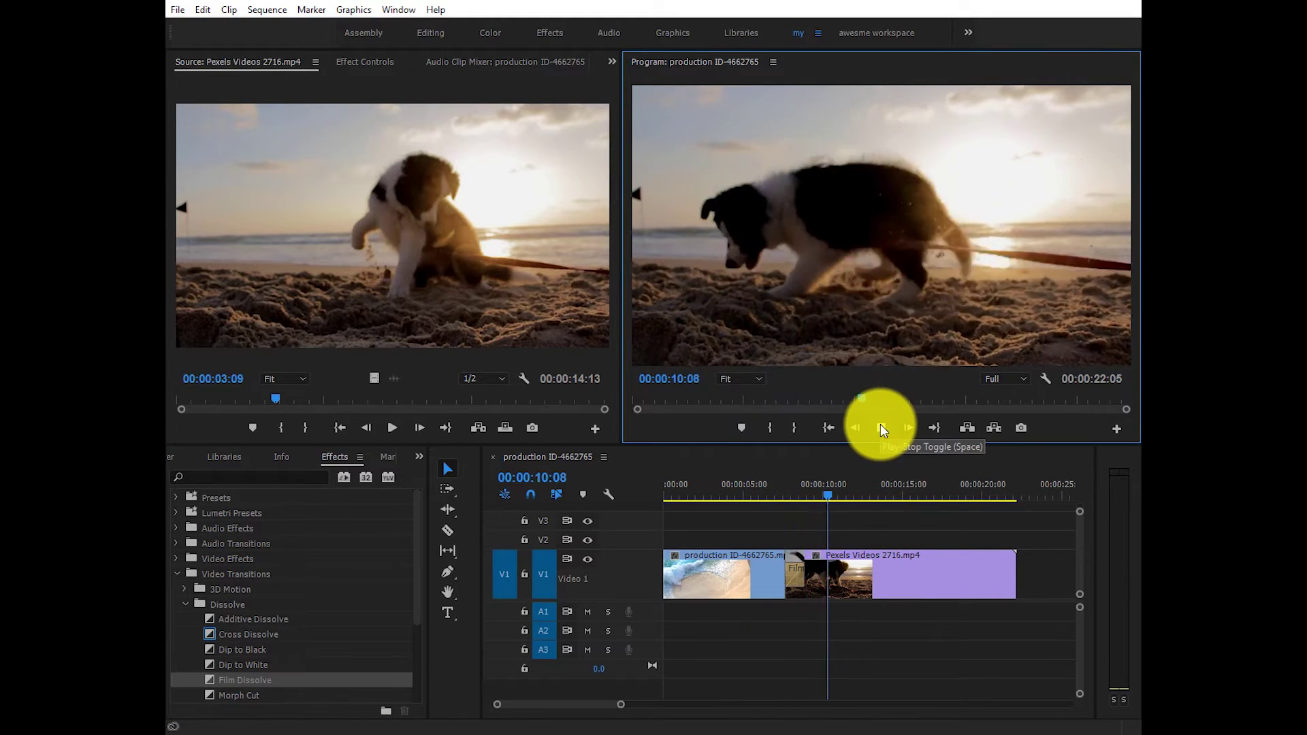
pyautogui.click(880, 428)
pyautogui.click(794, 574)
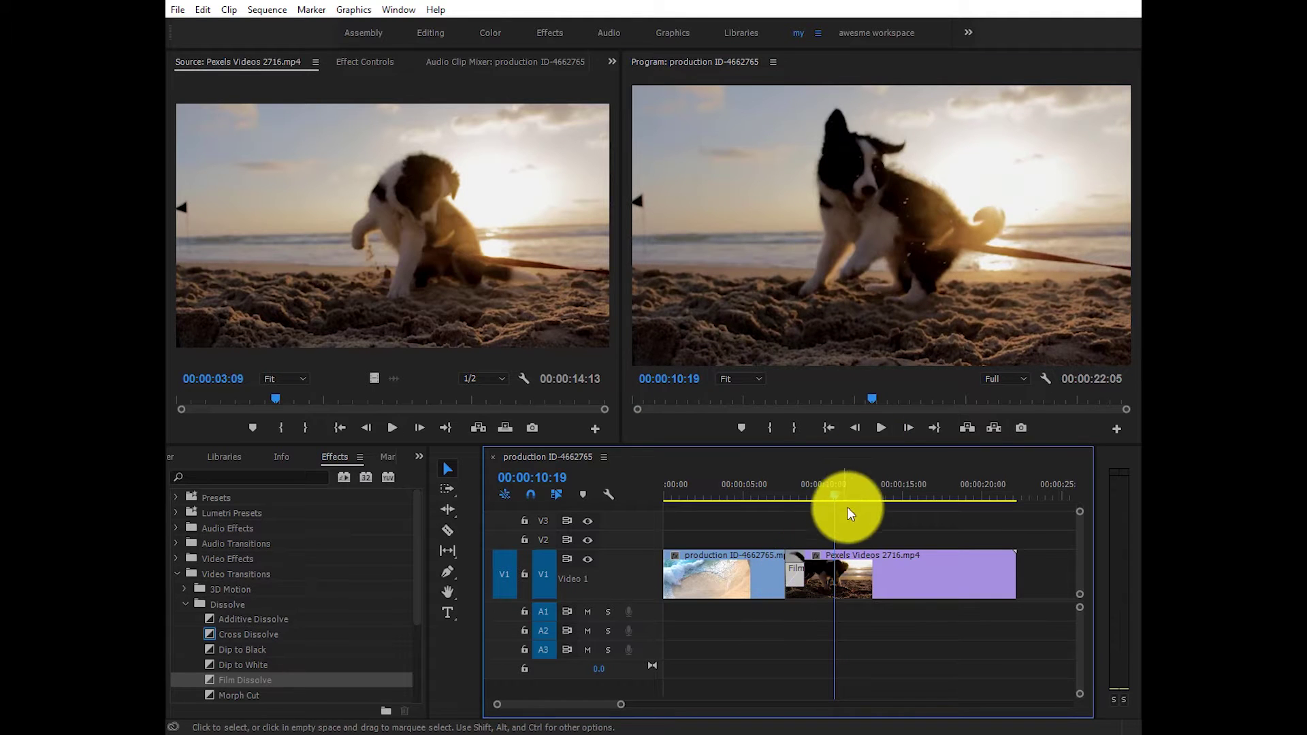
pyautogui.press('Delete')
pyautogui.moveTo(831, 492); pyautogui.dragTo(750, 528)
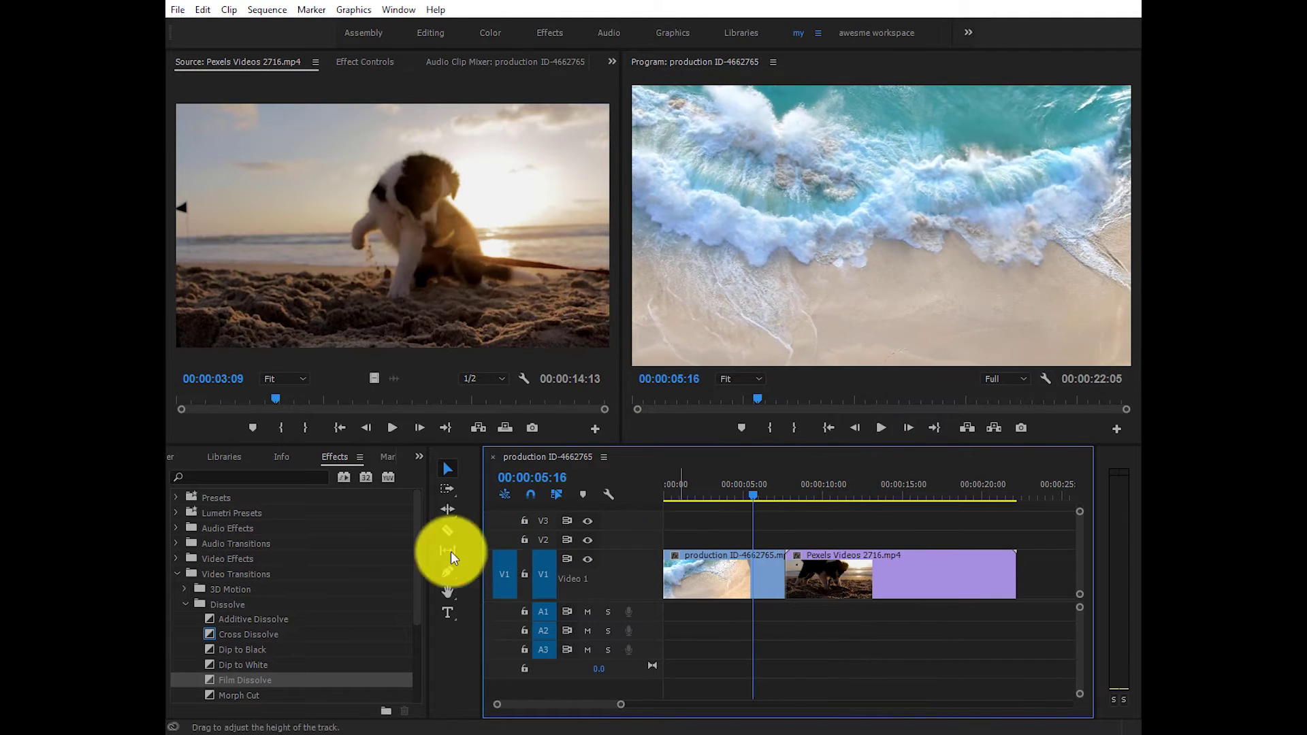
# Drop Iris Diamond from Video Transitions > Iris onto the V1 cut and preview it.
pyautogui.click(186, 603)
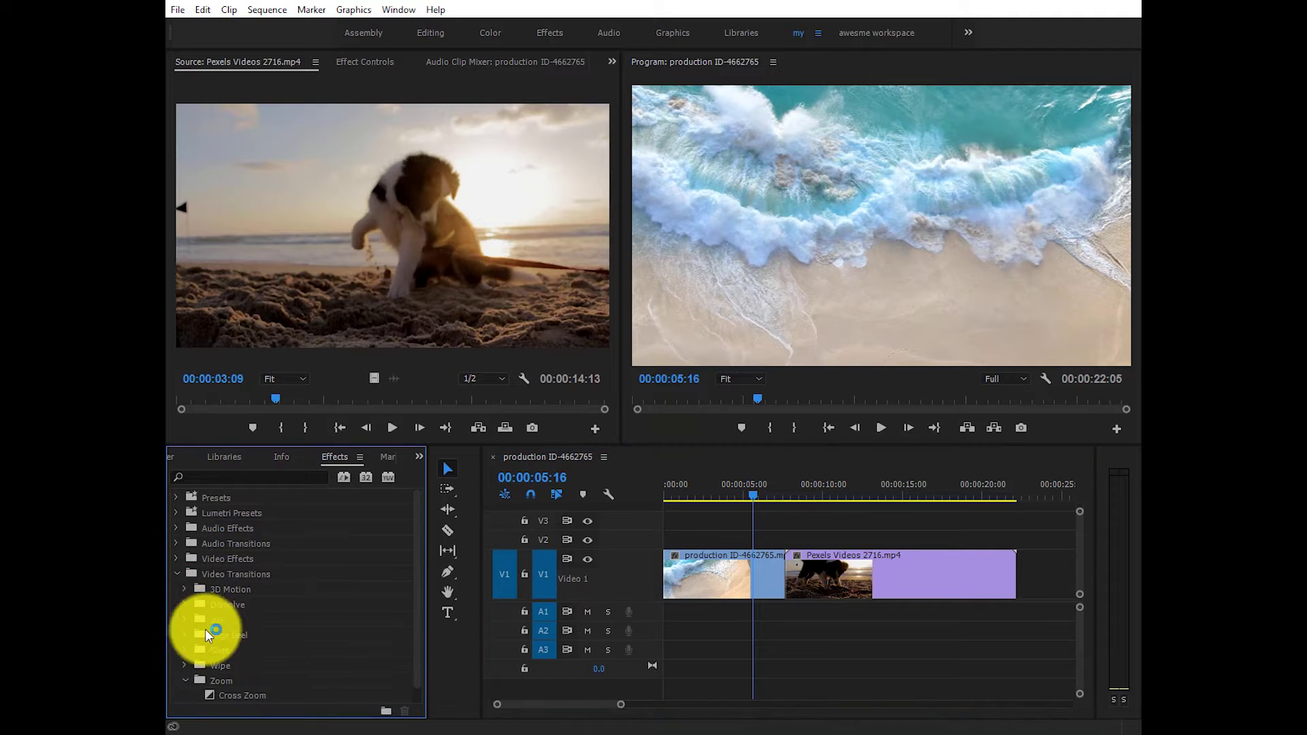
pyautogui.click(184, 618)
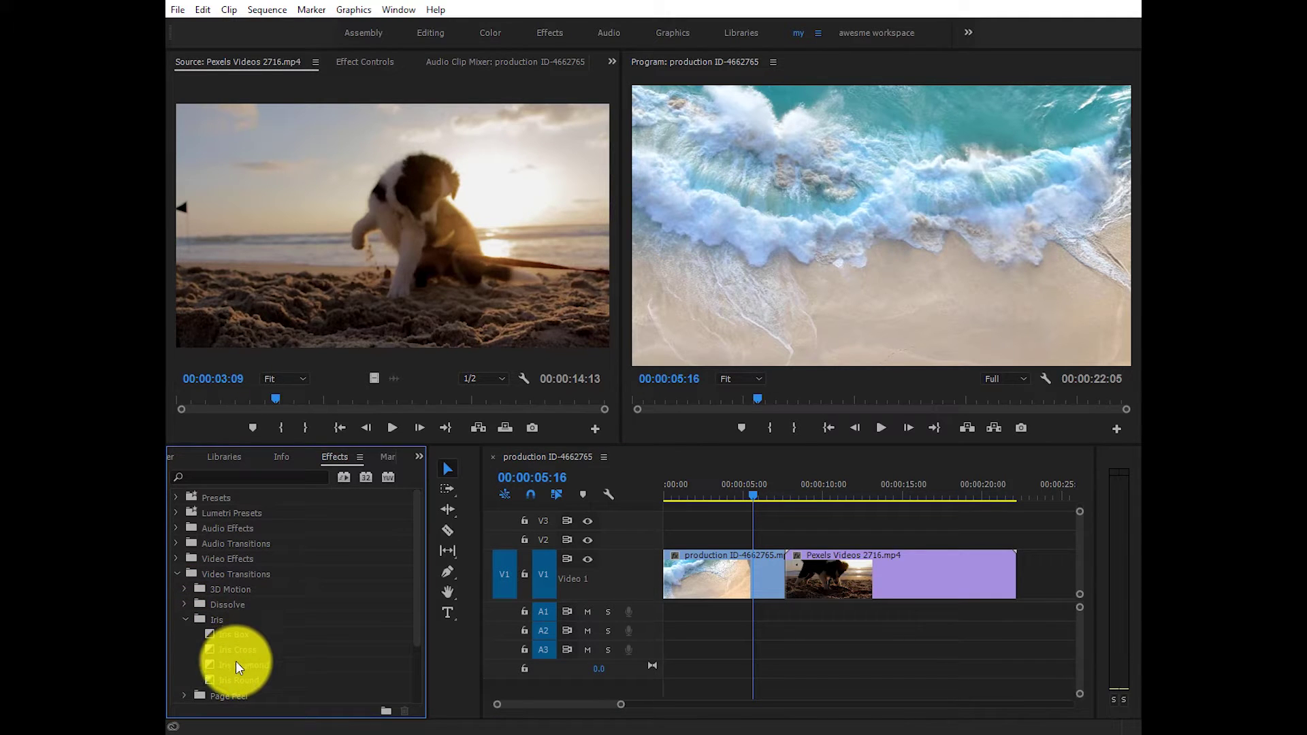
pyautogui.moveTo(236, 664)
pyautogui.mouseDown()
pyautogui.moveTo(846, 578)
pyautogui.moveTo(796, 586)
pyautogui.mouseUp()
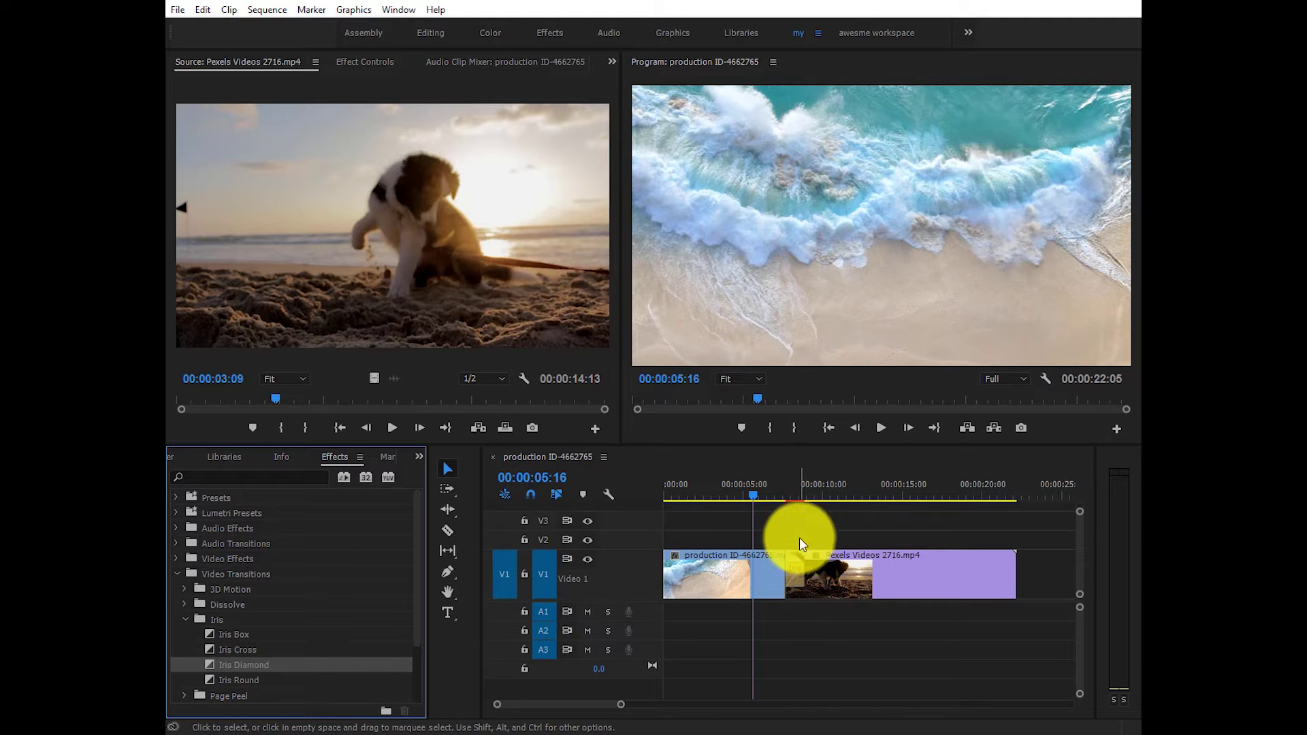
pyautogui.click(880, 427)
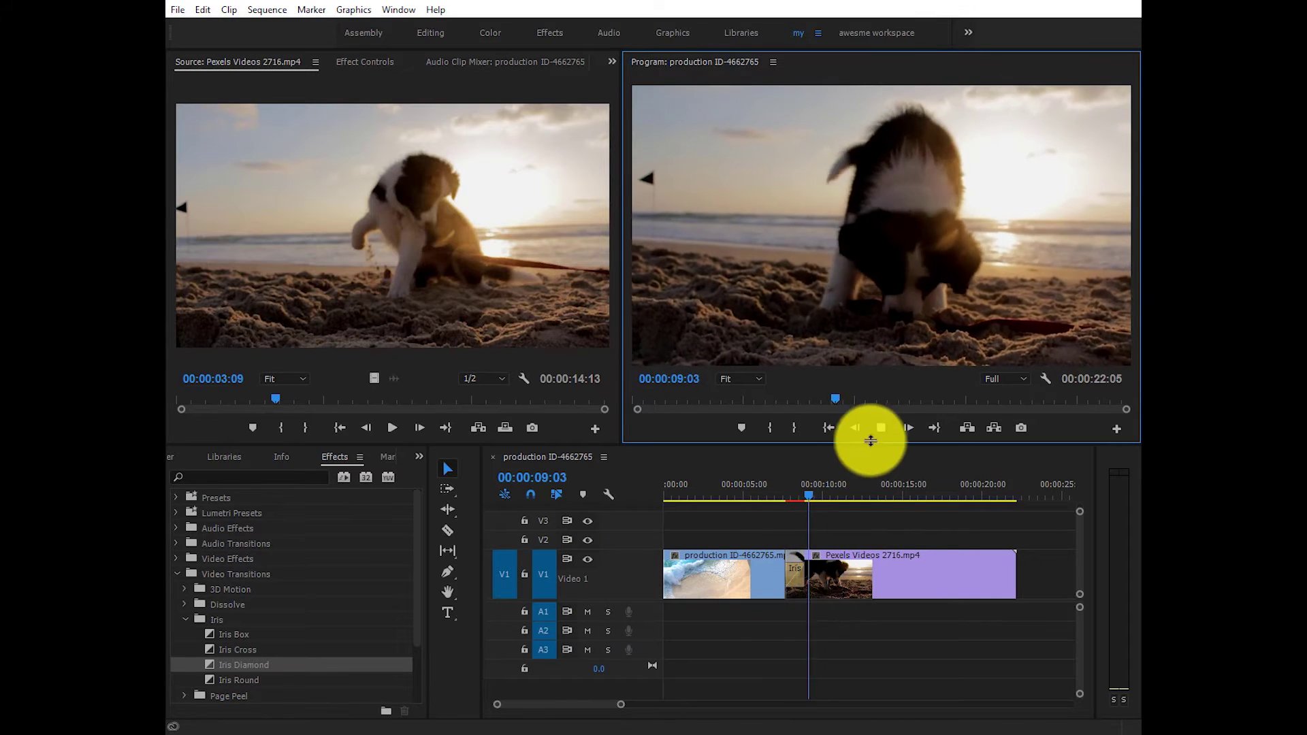
pyautogui.moveTo(818, 495); pyautogui.dragTo(745, 538)
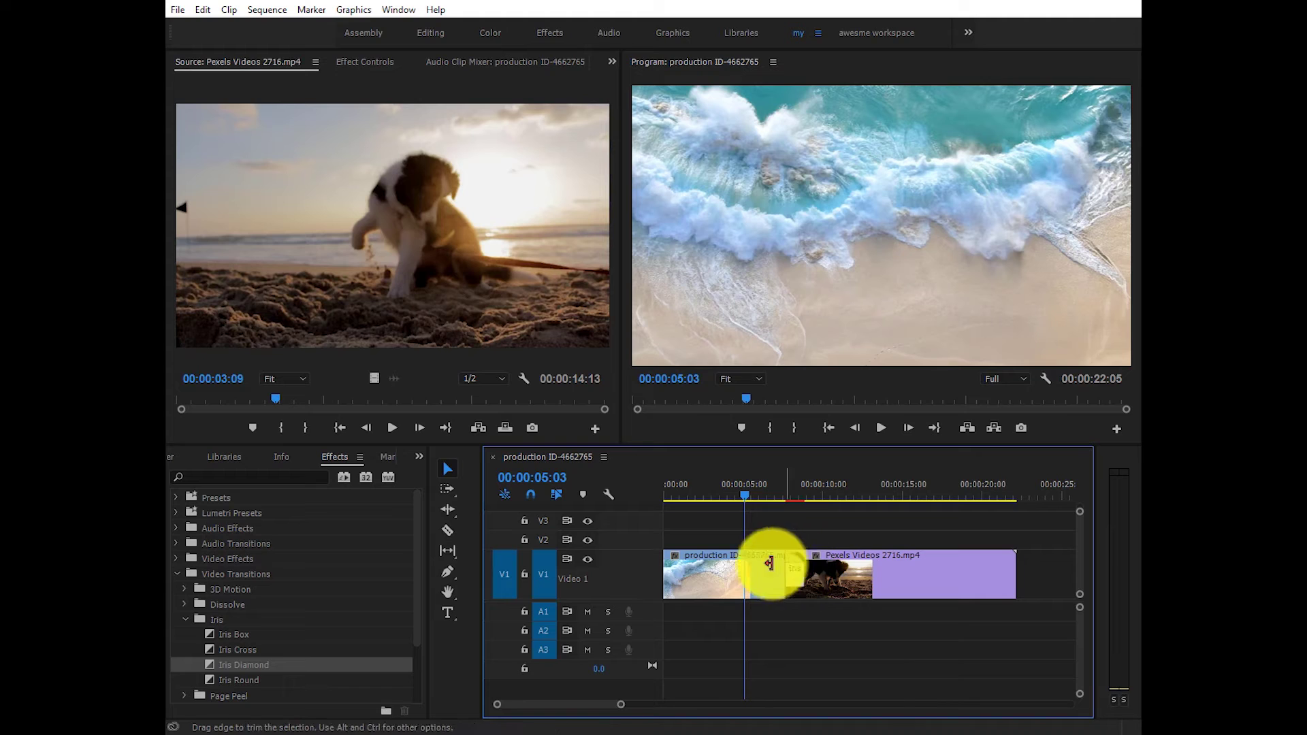
# Delete Iris Diamond, put the Slide > Push transition on the V1 cut, and preview it.
pyautogui.click(769, 563)
pyautogui.press('Delete')
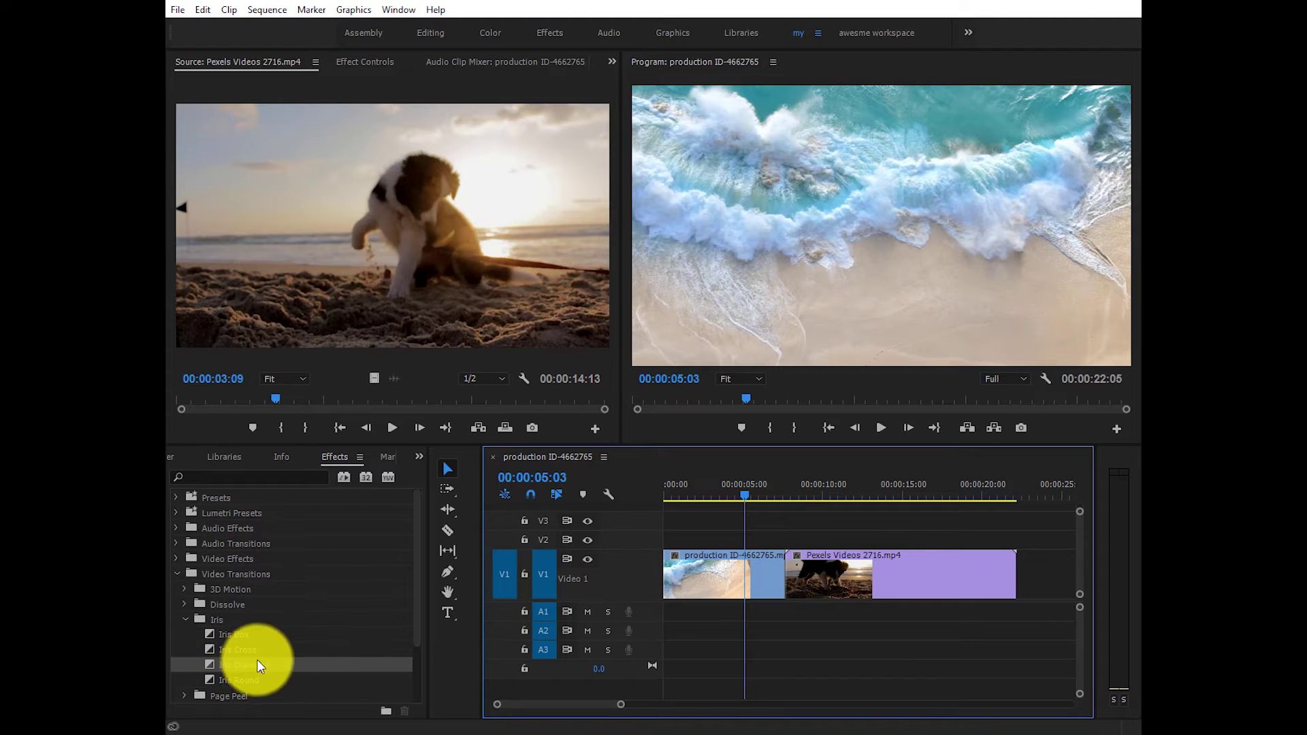
pyautogui.click(185, 617)
pyautogui.click(186, 650)
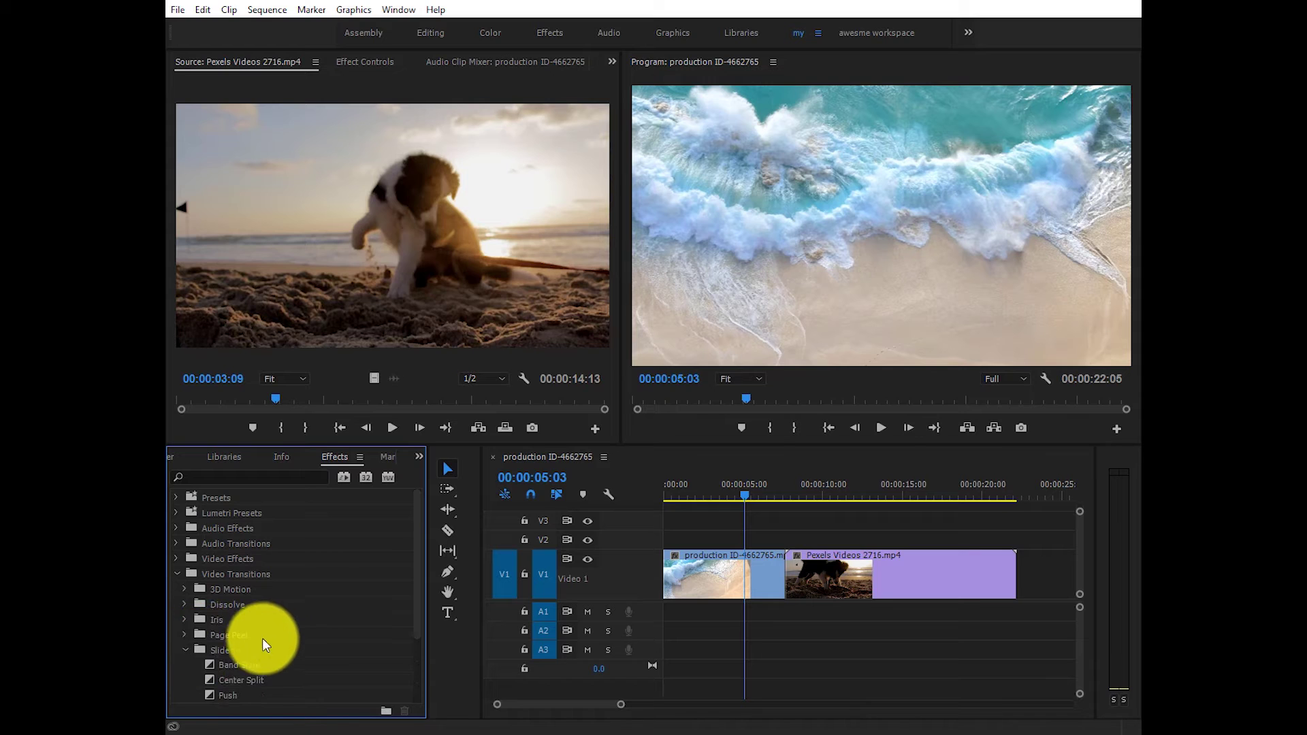
pyautogui.scroll(-2, 271, 634)
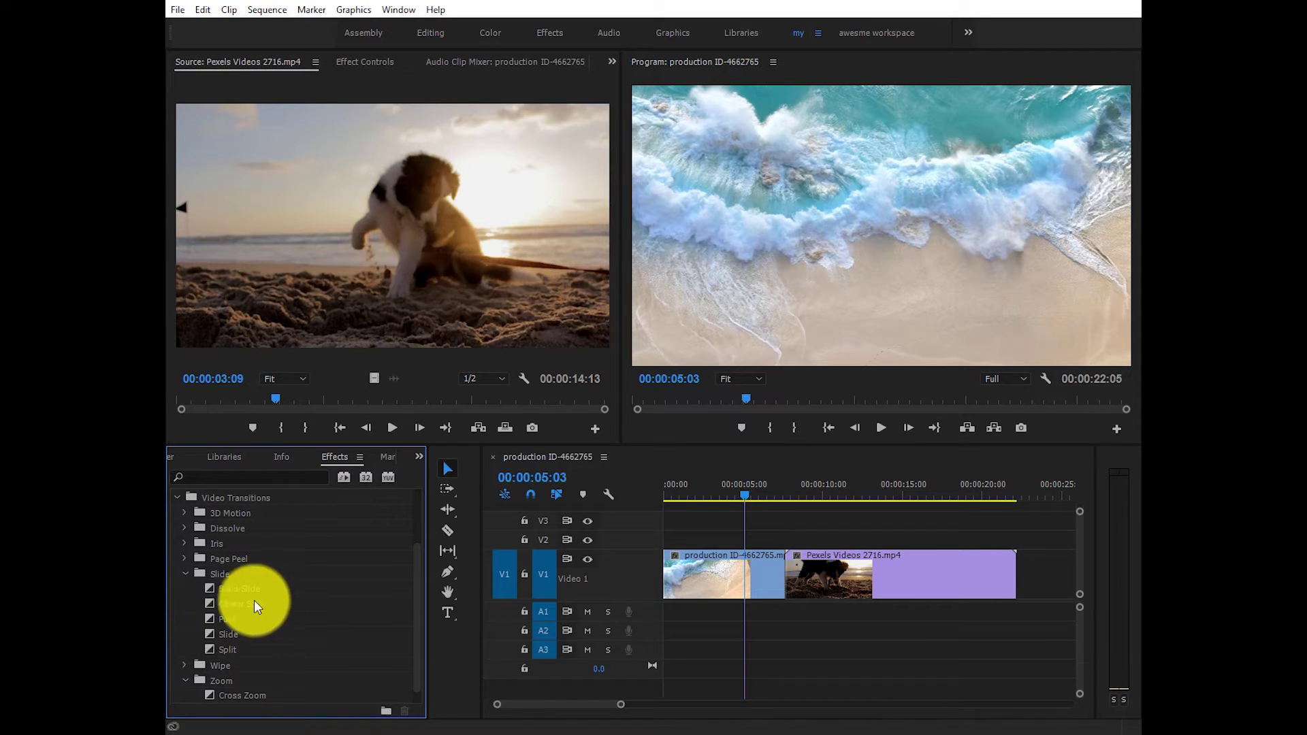
pyautogui.moveTo(247, 618)
pyautogui.mouseDown()
pyautogui.moveTo(803, 583)
pyautogui.moveTo(789, 582)
pyautogui.mouseUp()
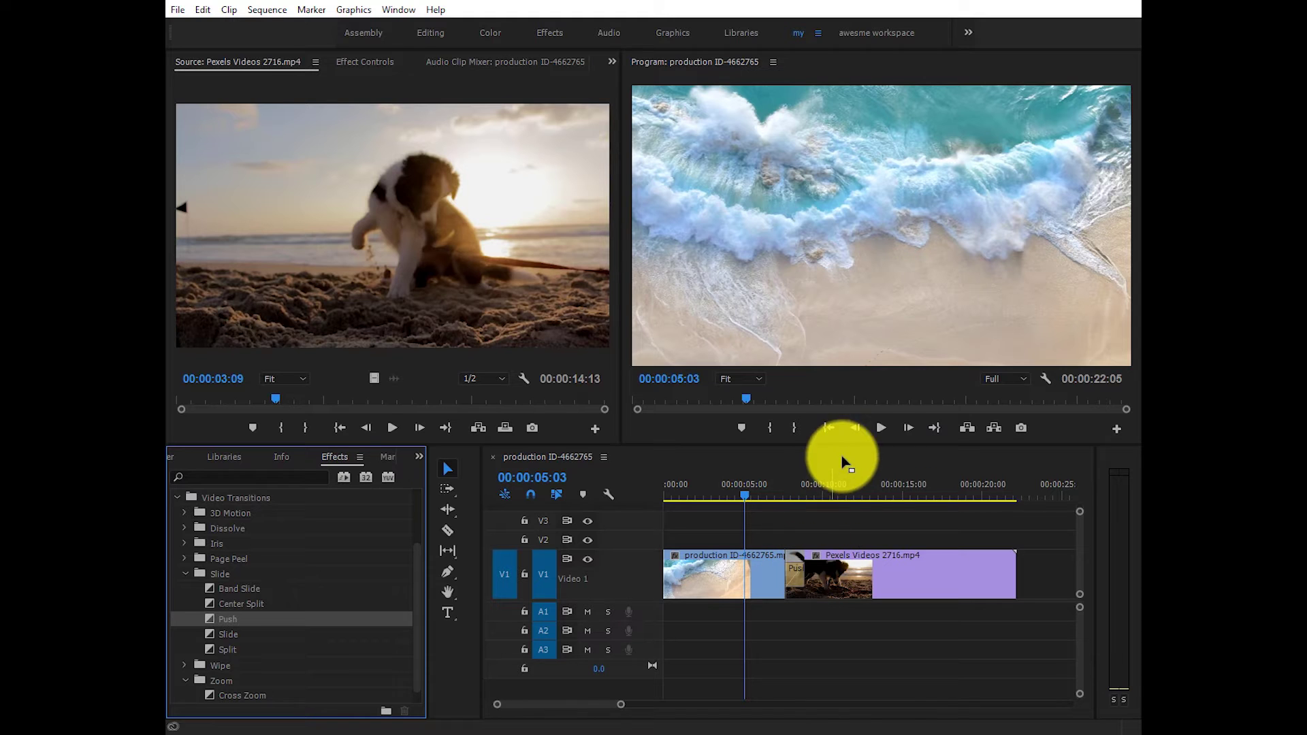
pyautogui.click(882, 427)
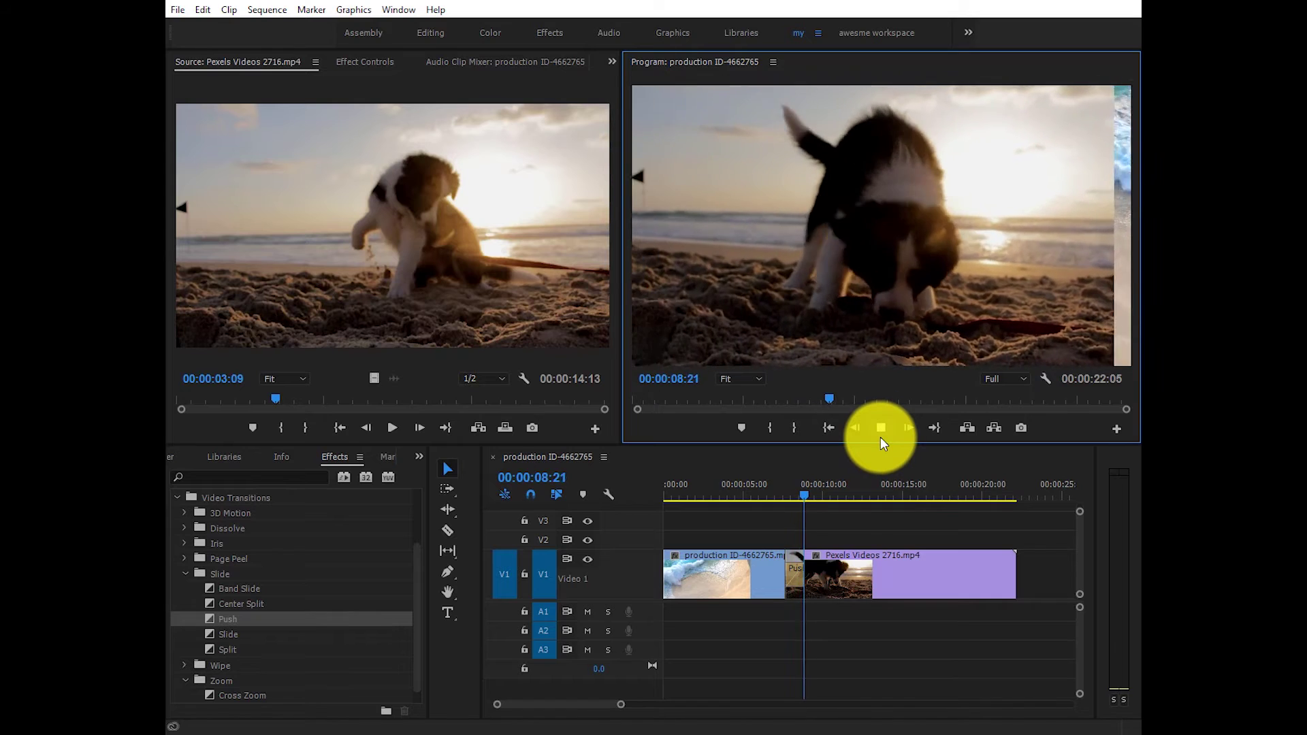
pyautogui.click(824, 497)
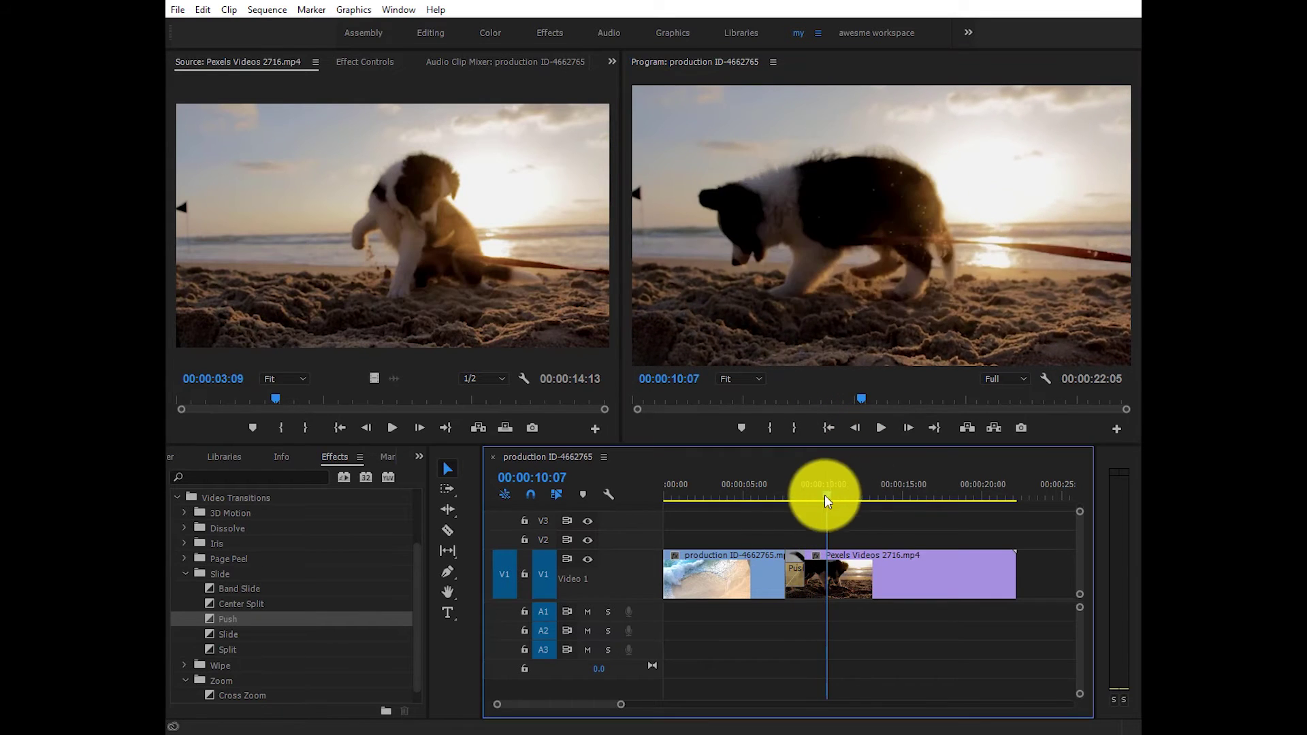
pyautogui.click(752, 499)
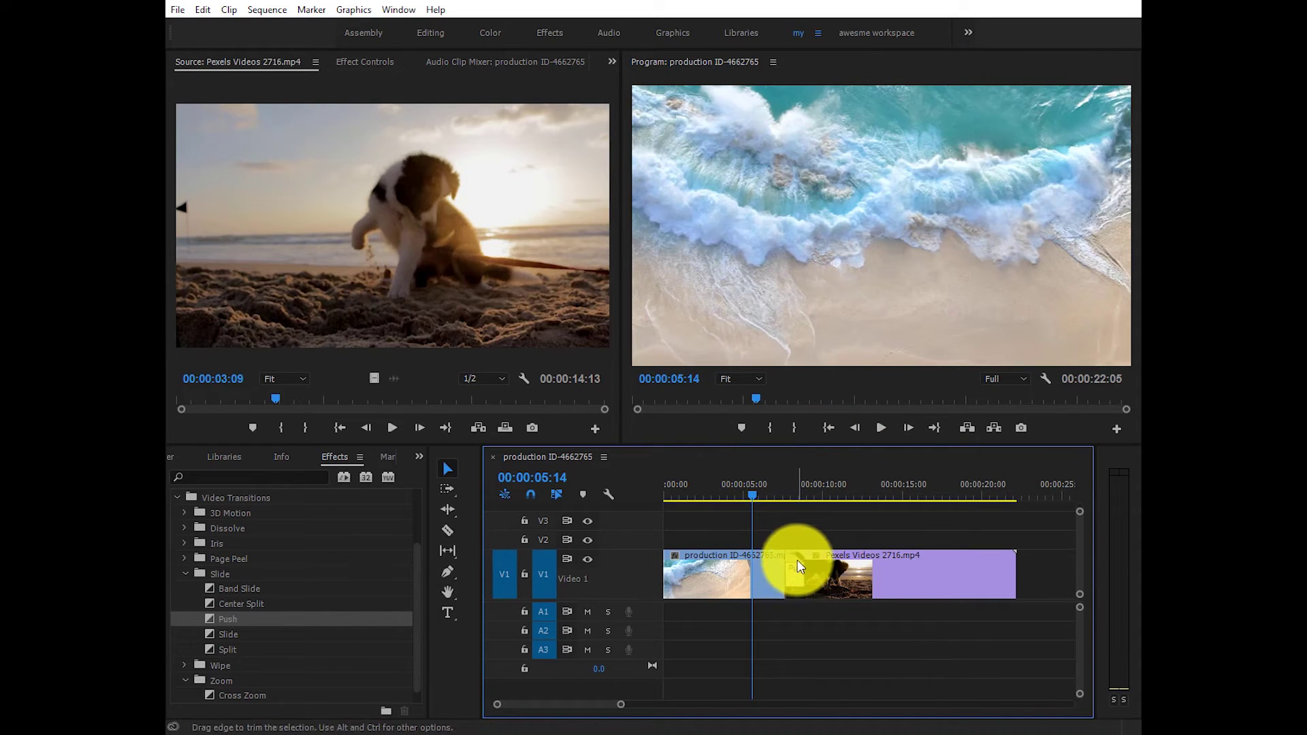
# Delete Push, put Page Peel on the V1 cut, and play it back.
pyautogui.press('Delete')
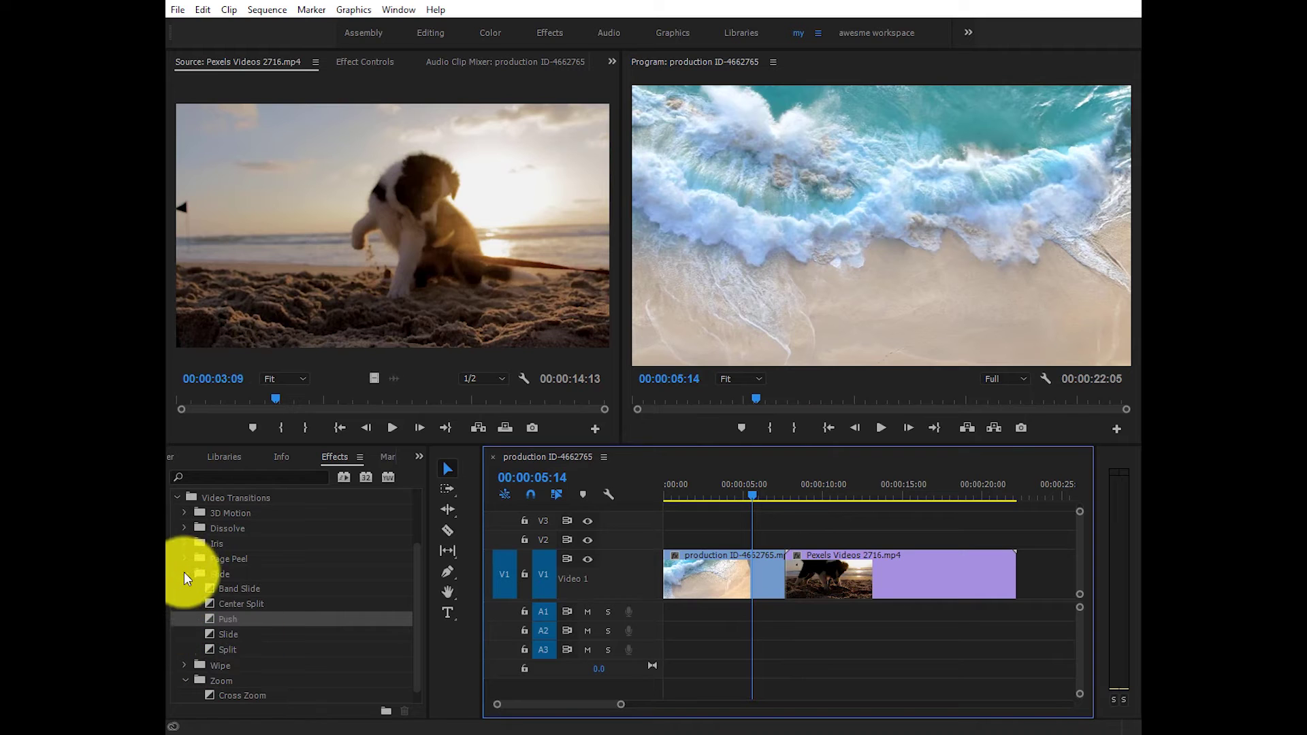
pyautogui.click(184, 574)
pyautogui.click(186, 559)
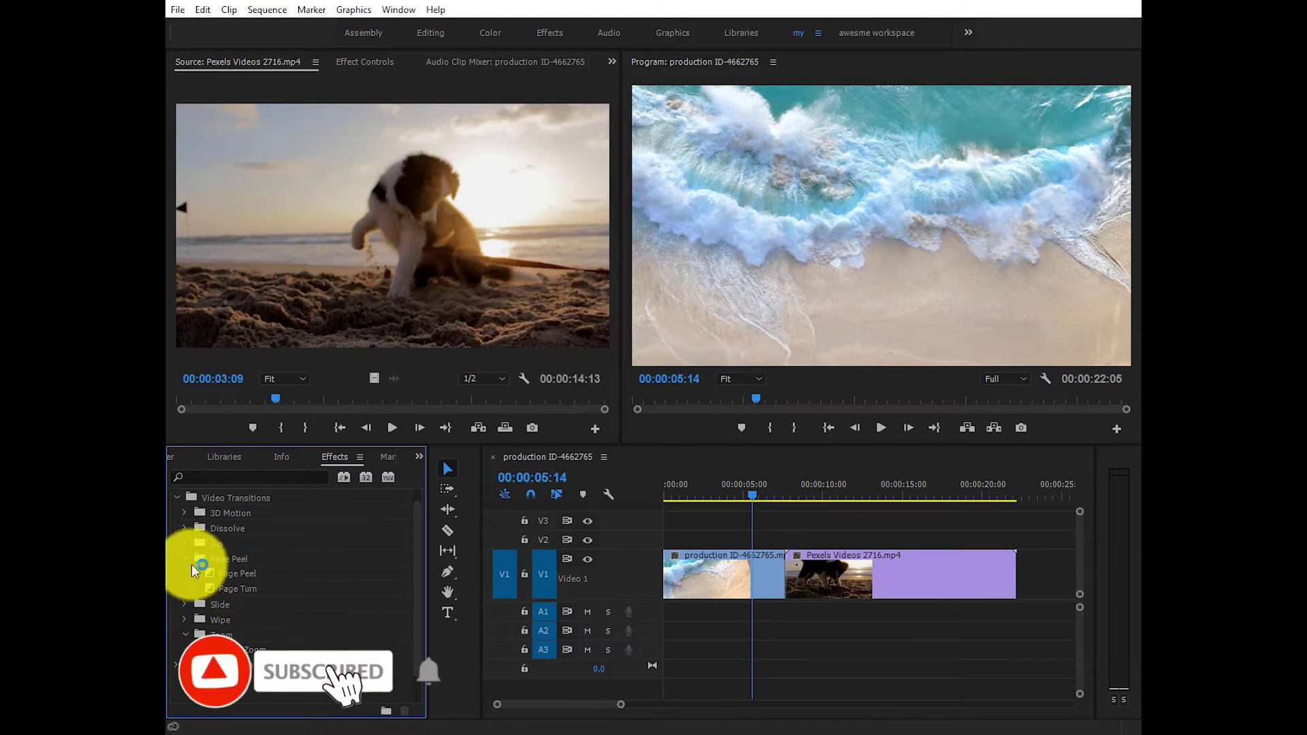
pyautogui.moveTo(219, 573); pyautogui.dragTo(850, 549)
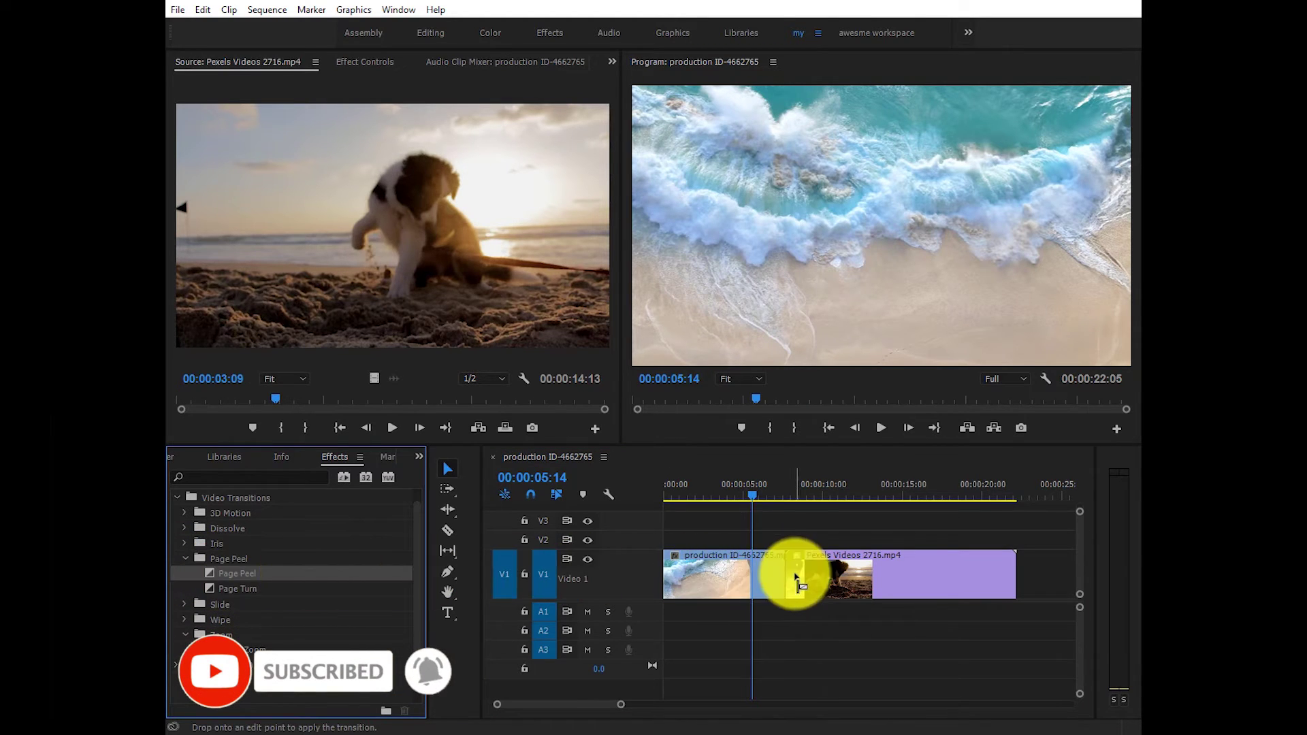
pyautogui.click(881, 428)
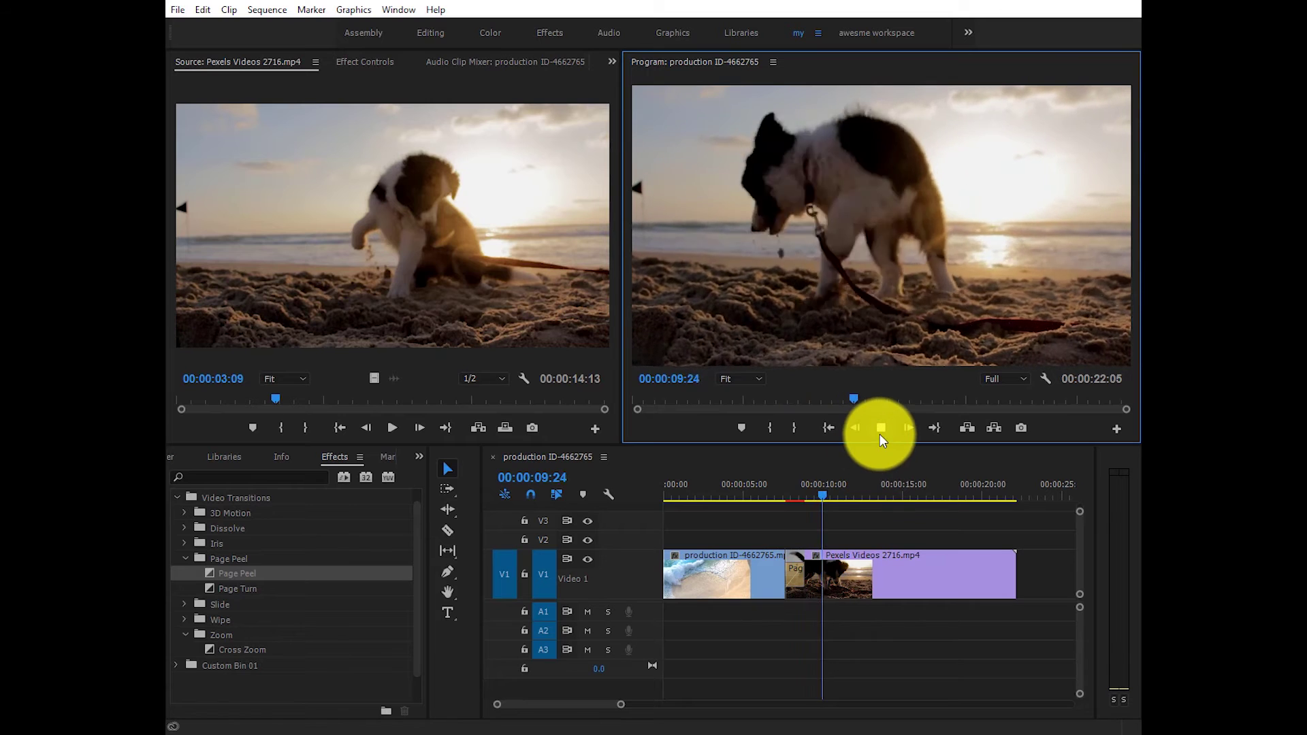
pyautogui.click(881, 432)
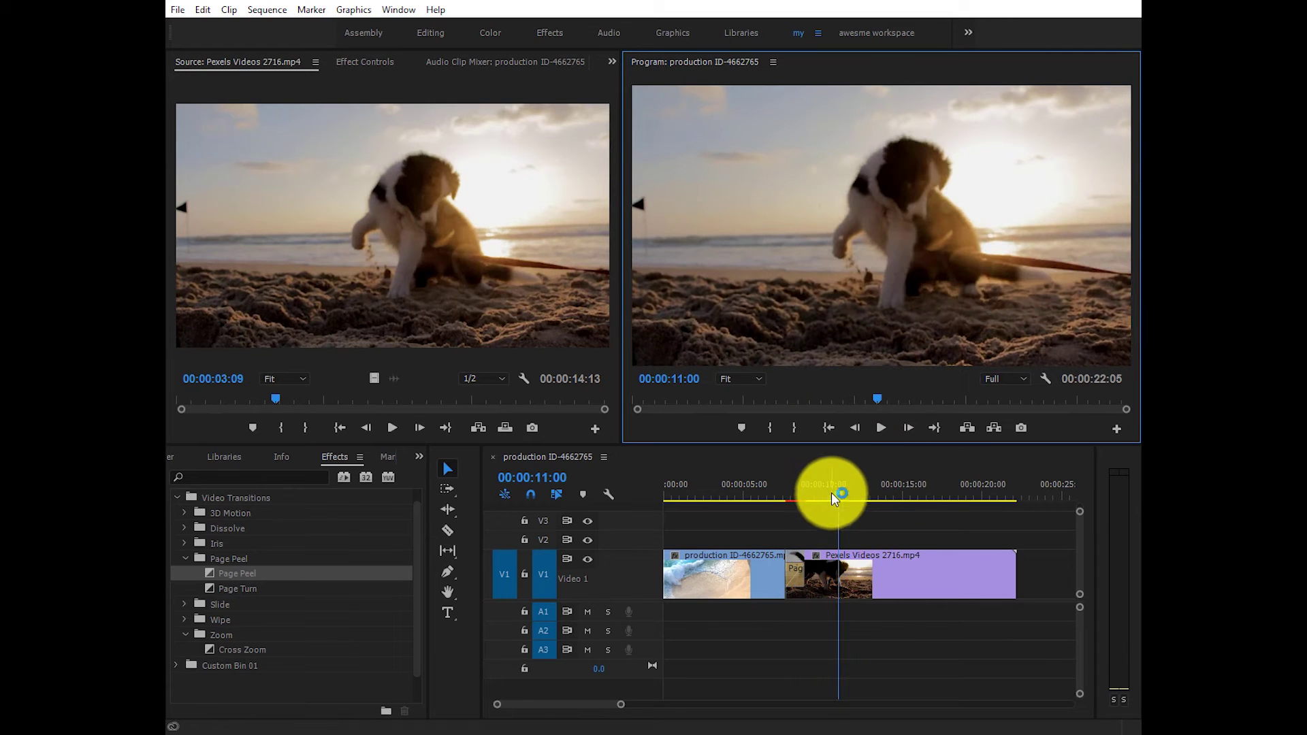
pyautogui.moveTo(840, 496); pyautogui.dragTo(757, 512)
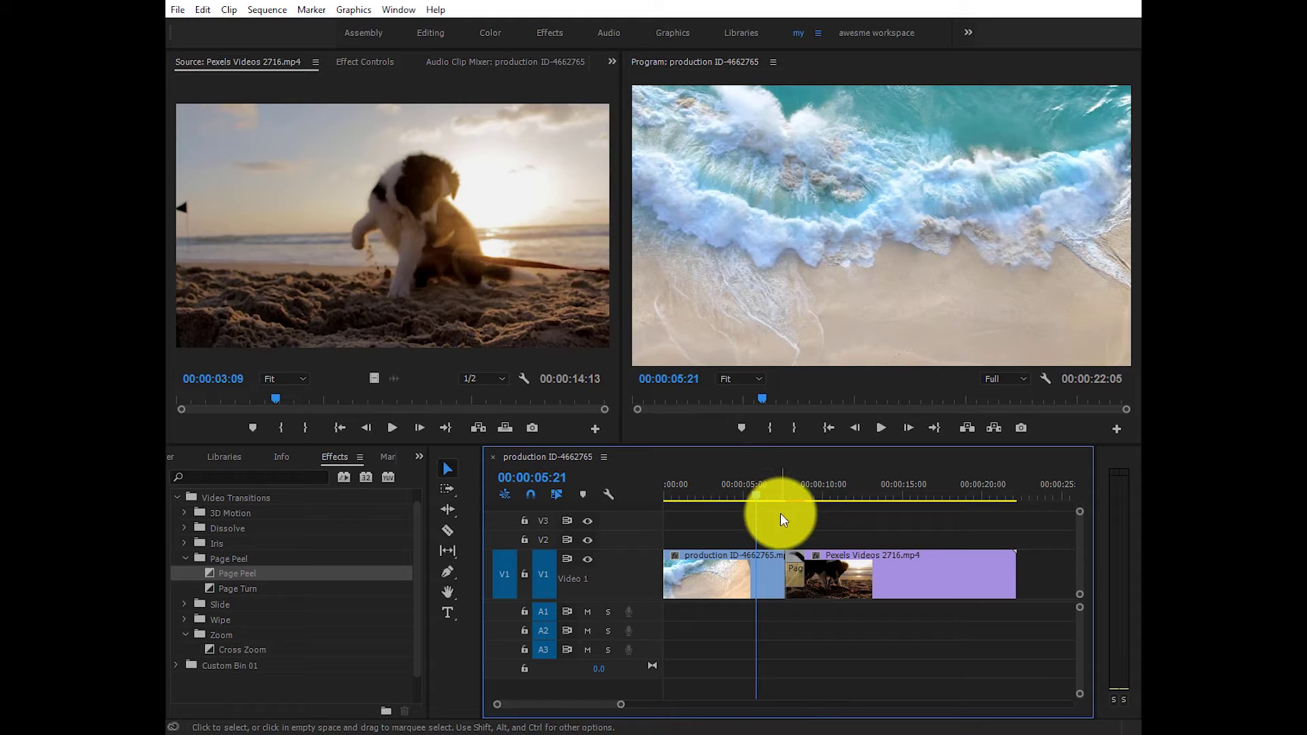
# Render a preview of the sequence and replay the Page Peel from the cut at 05:14.
pyautogui.press('Return')
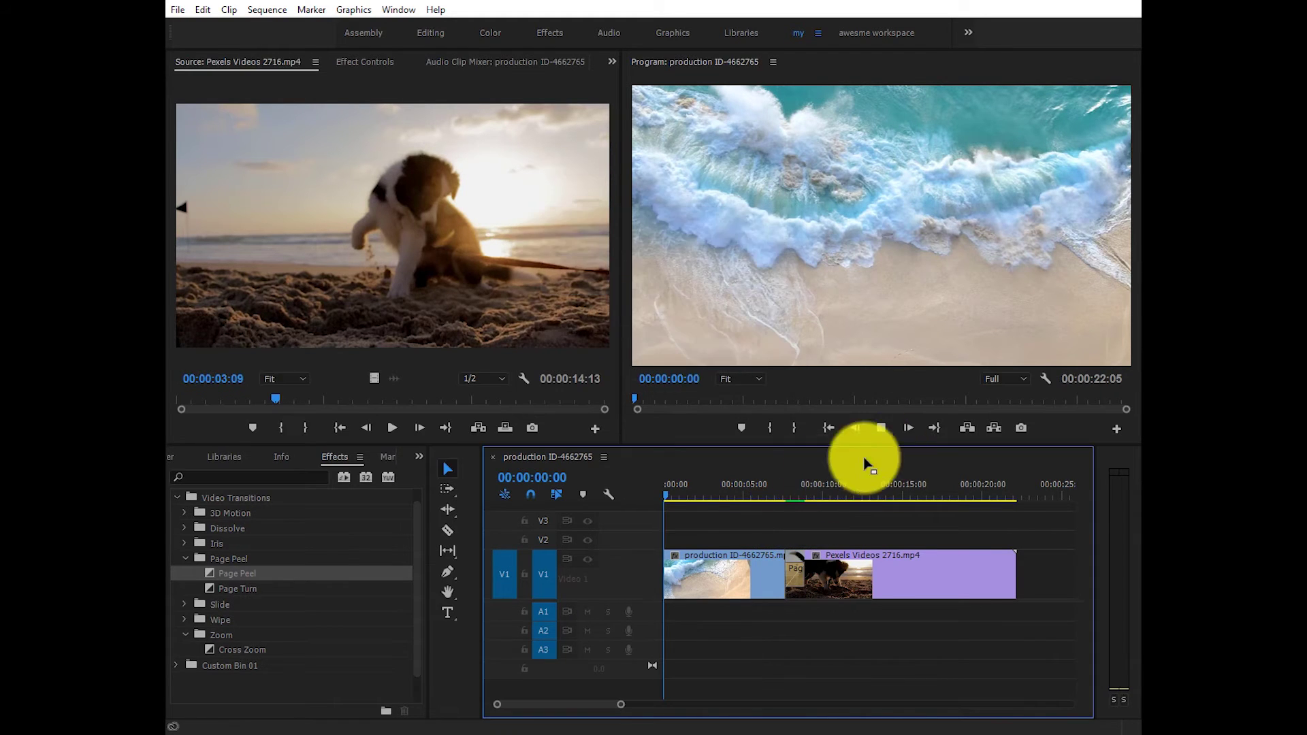
pyautogui.moveTo(668, 499); pyautogui.dragTo(752, 500)
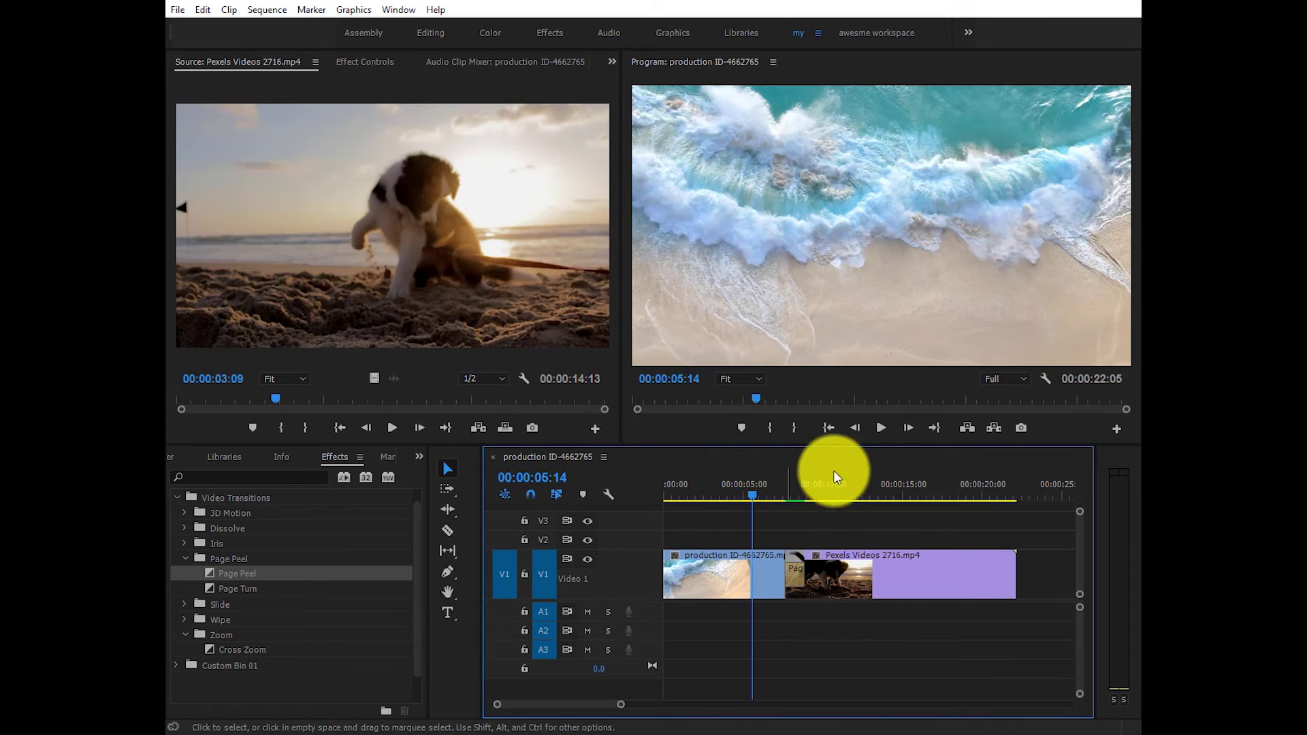
pyautogui.click(883, 430)
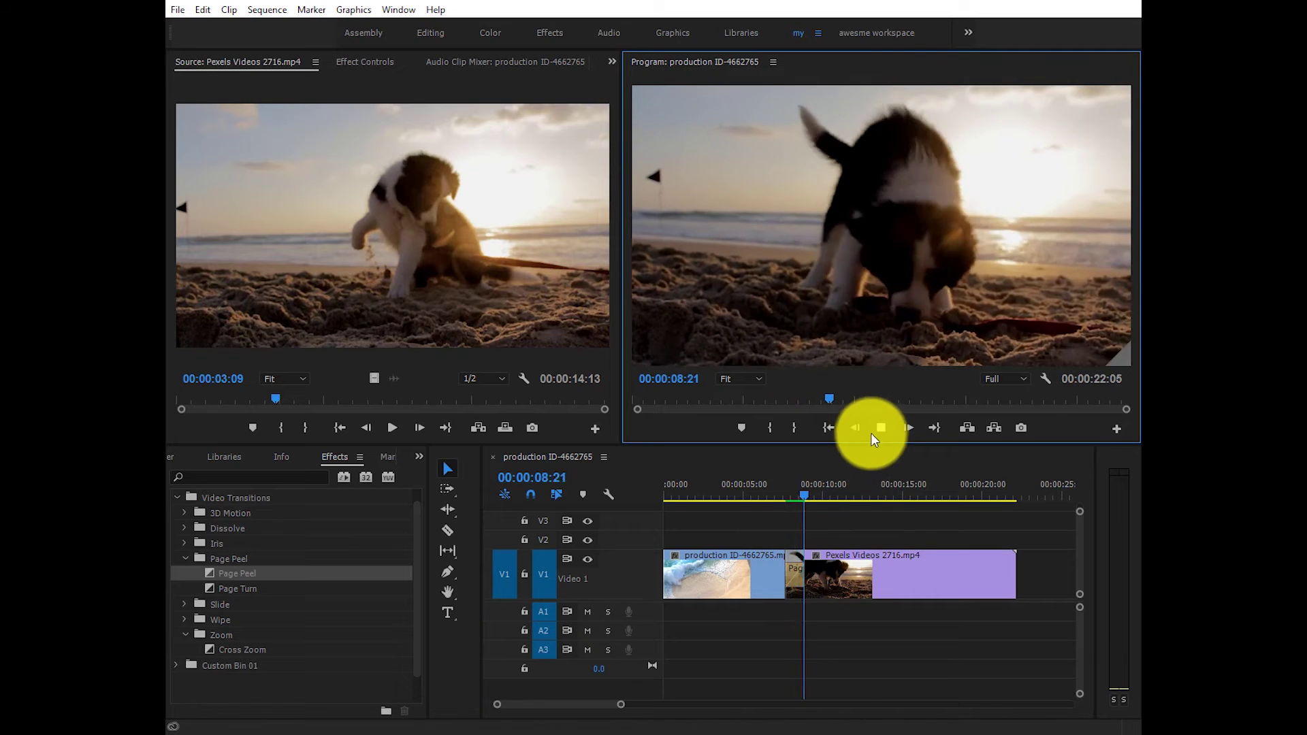
pyautogui.moveTo(823, 495); pyautogui.dragTo(746, 495)
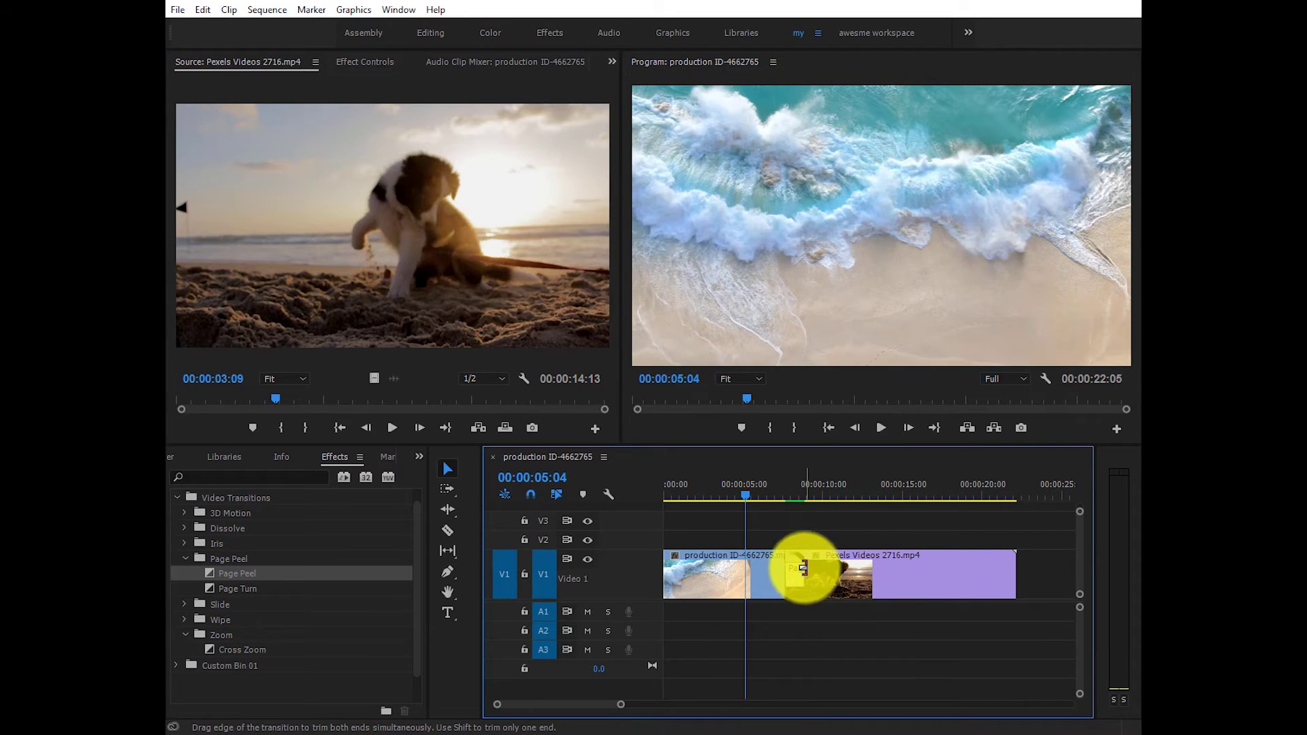
# Delete Page Peel, put Wipe > CheckerBoard on the V1 cut, and preview it.
pyautogui.press('Delete')
pyautogui.click(263, 650)
pyautogui.click(186, 559)
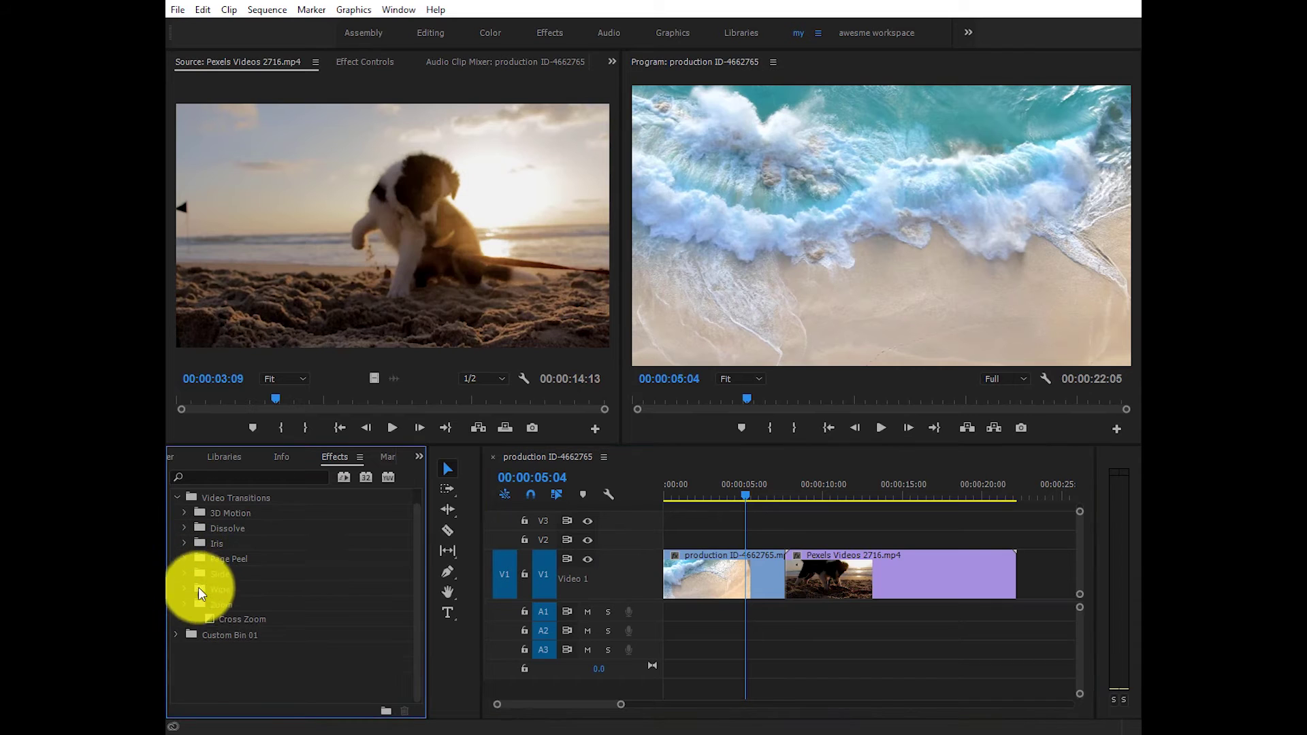
pyautogui.click(186, 588)
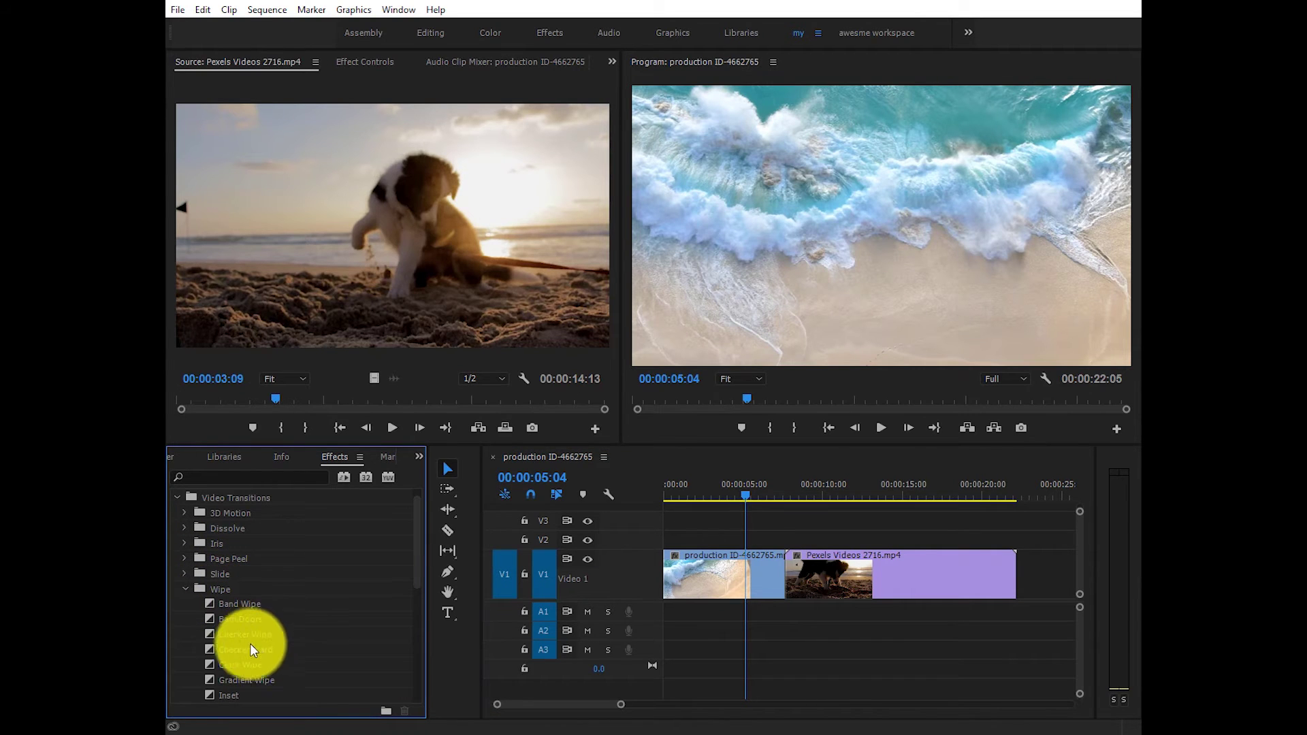
pyautogui.scroll(3, 262, 632)
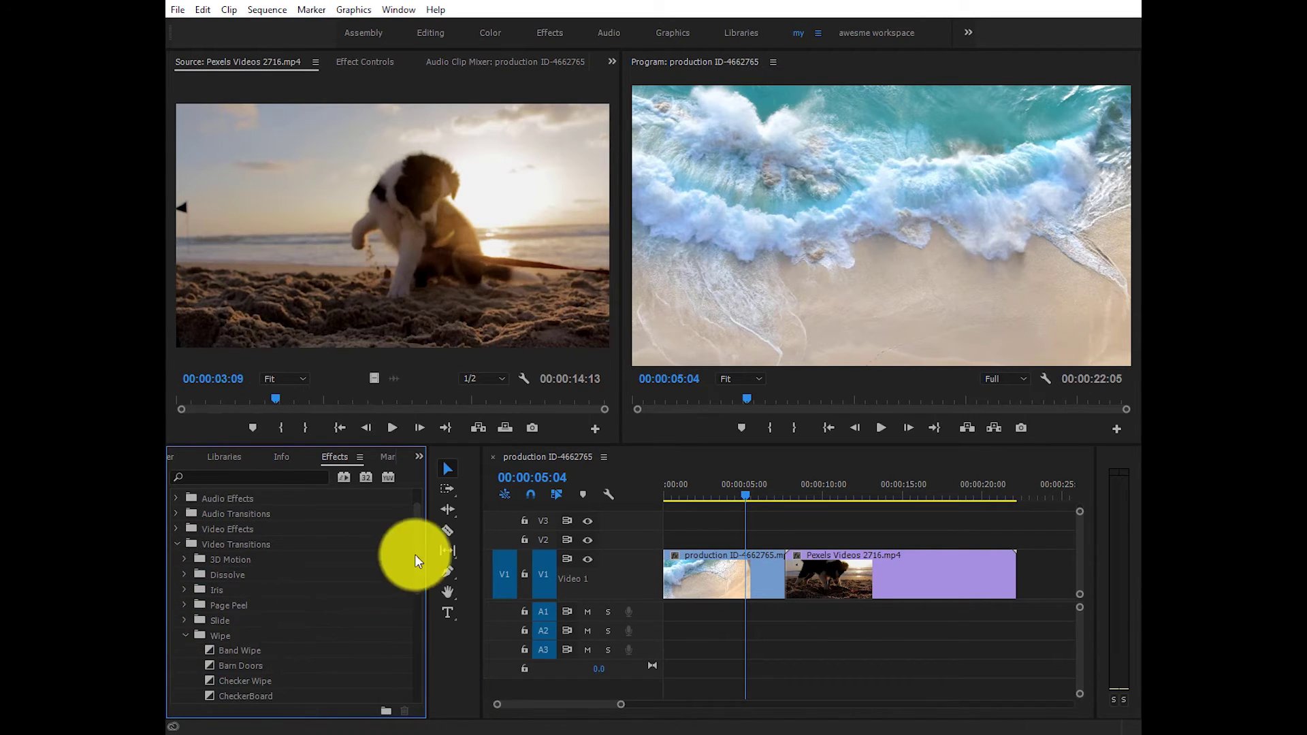
pyautogui.moveTo(418, 554); pyautogui.dragTo(419, 599)
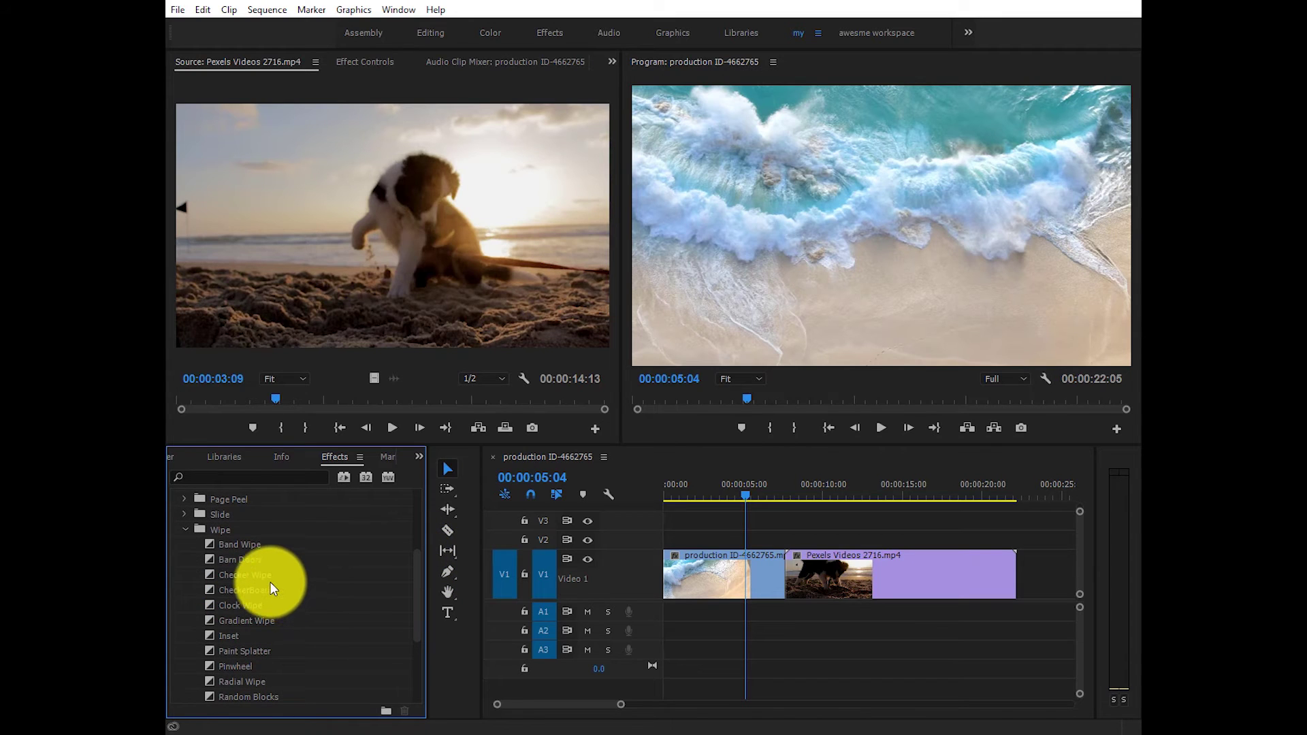
pyautogui.moveTo(280, 590); pyautogui.dragTo(790, 571)
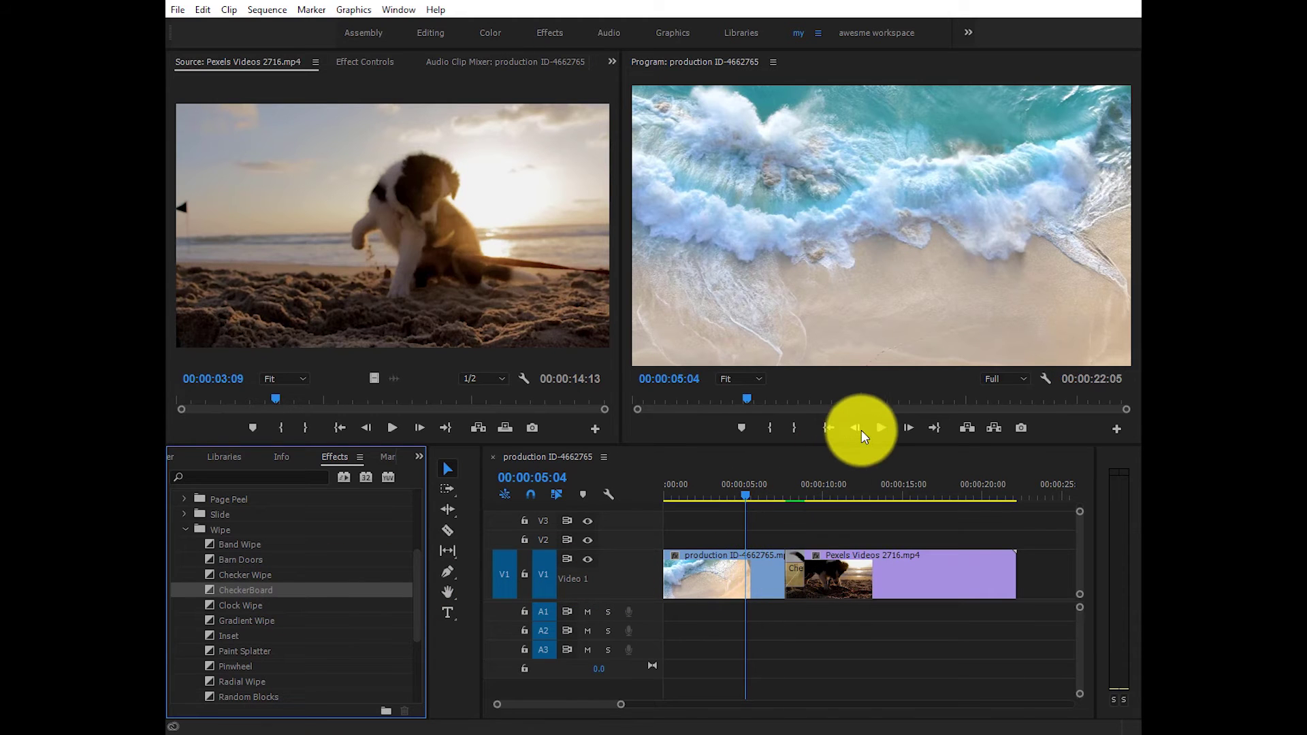
pyautogui.click(880, 428)
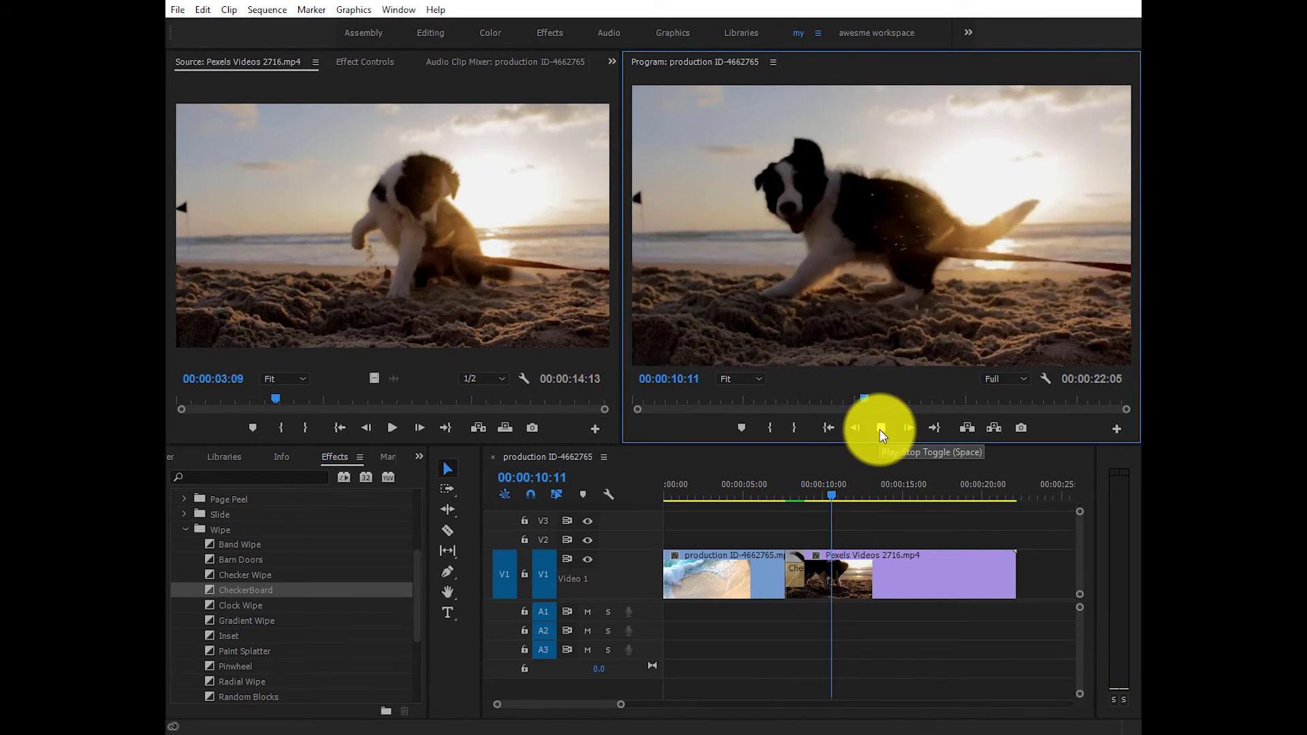
pyautogui.moveTo(843, 495); pyautogui.dragTo(741, 541)
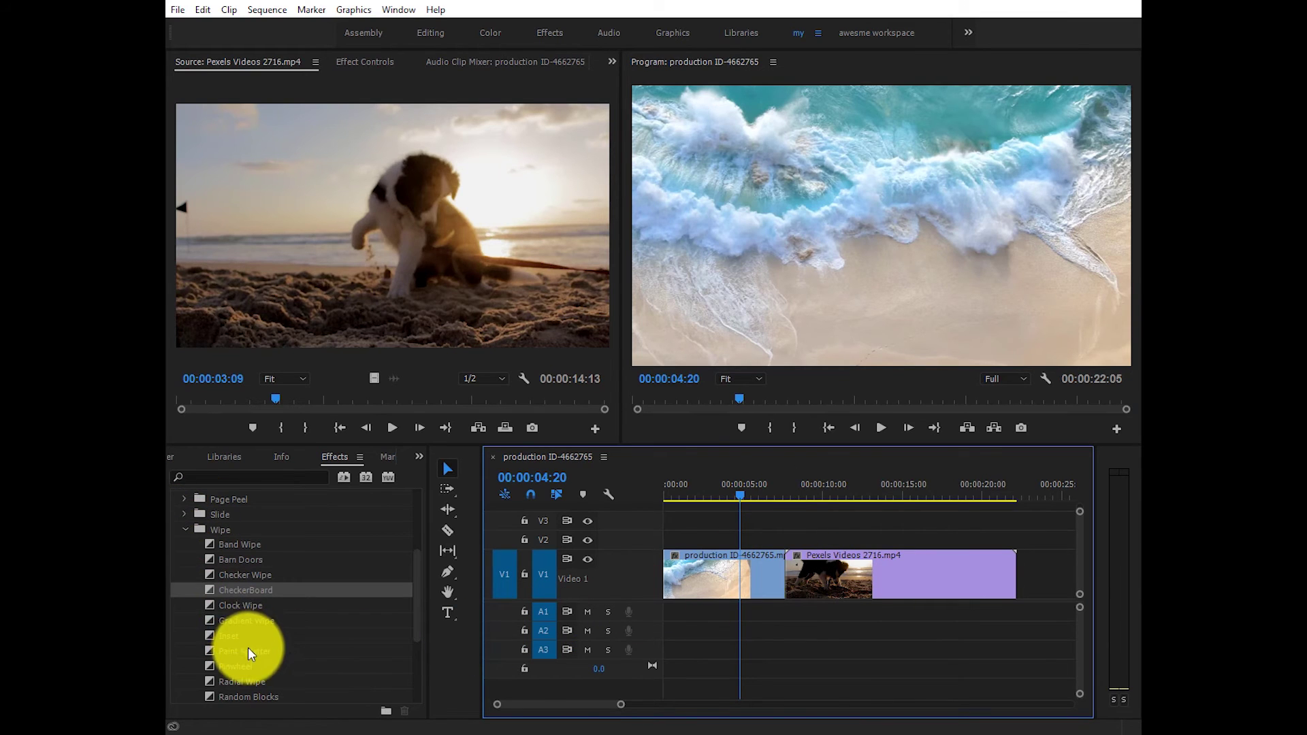
# Put Gradient Wipe on the V1 cut with default softness 10 and play it back.
pyautogui.moveTo(249, 621)
pyautogui.mouseDown()
pyautogui.moveTo(815, 563)
pyautogui.moveTo(793, 579)
pyautogui.mouseUp()
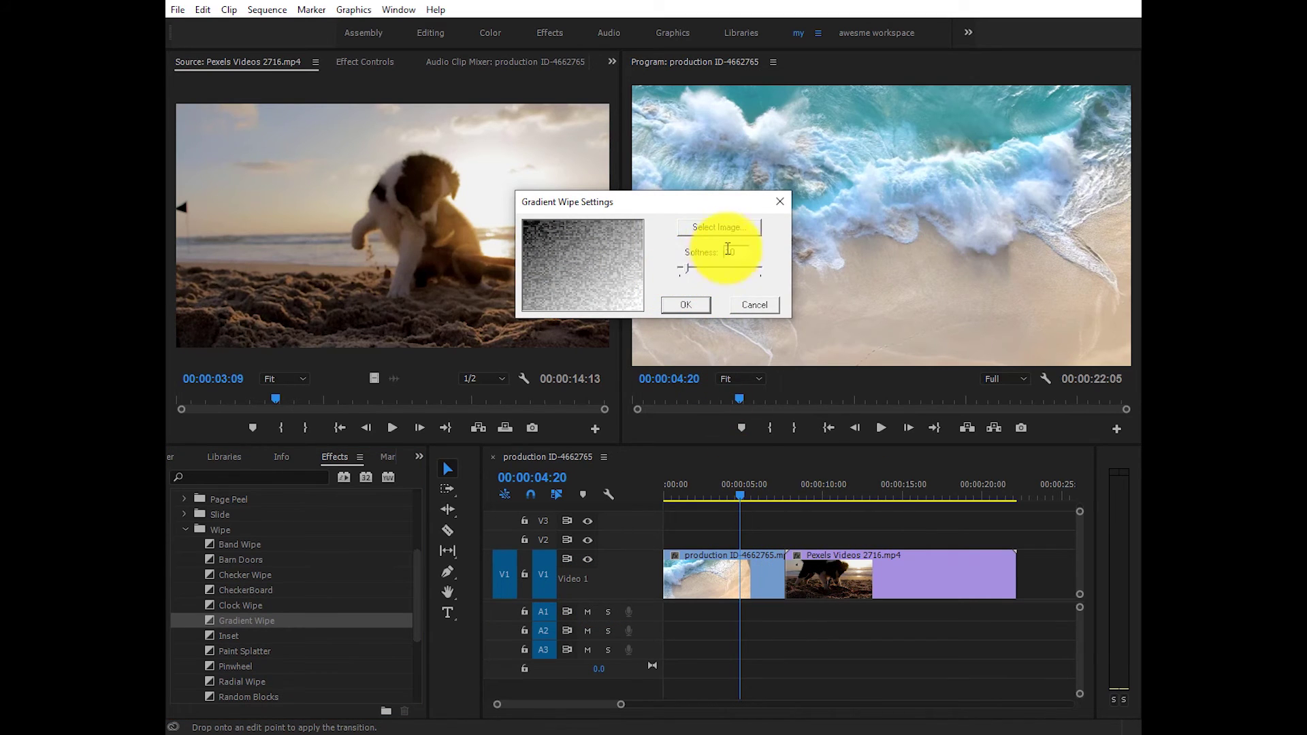
pyautogui.click(685, 304)
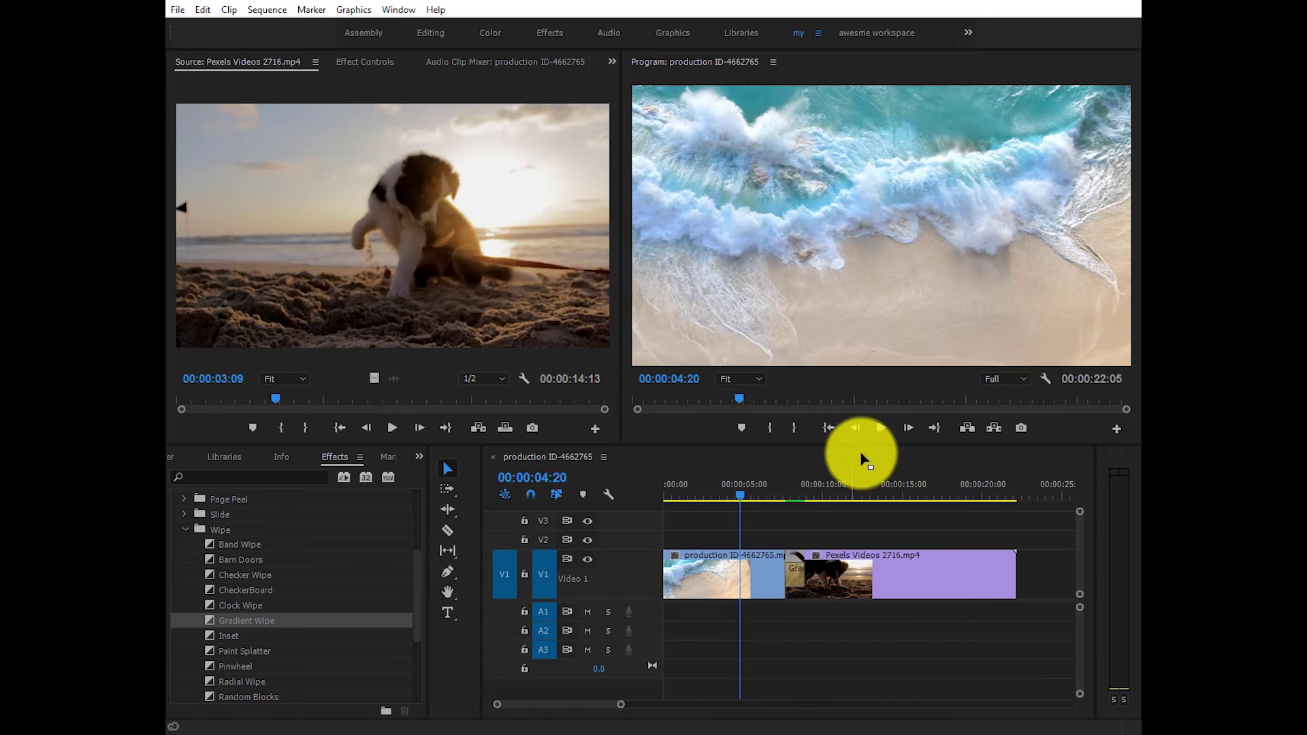
pyautogui.click(883, 428)
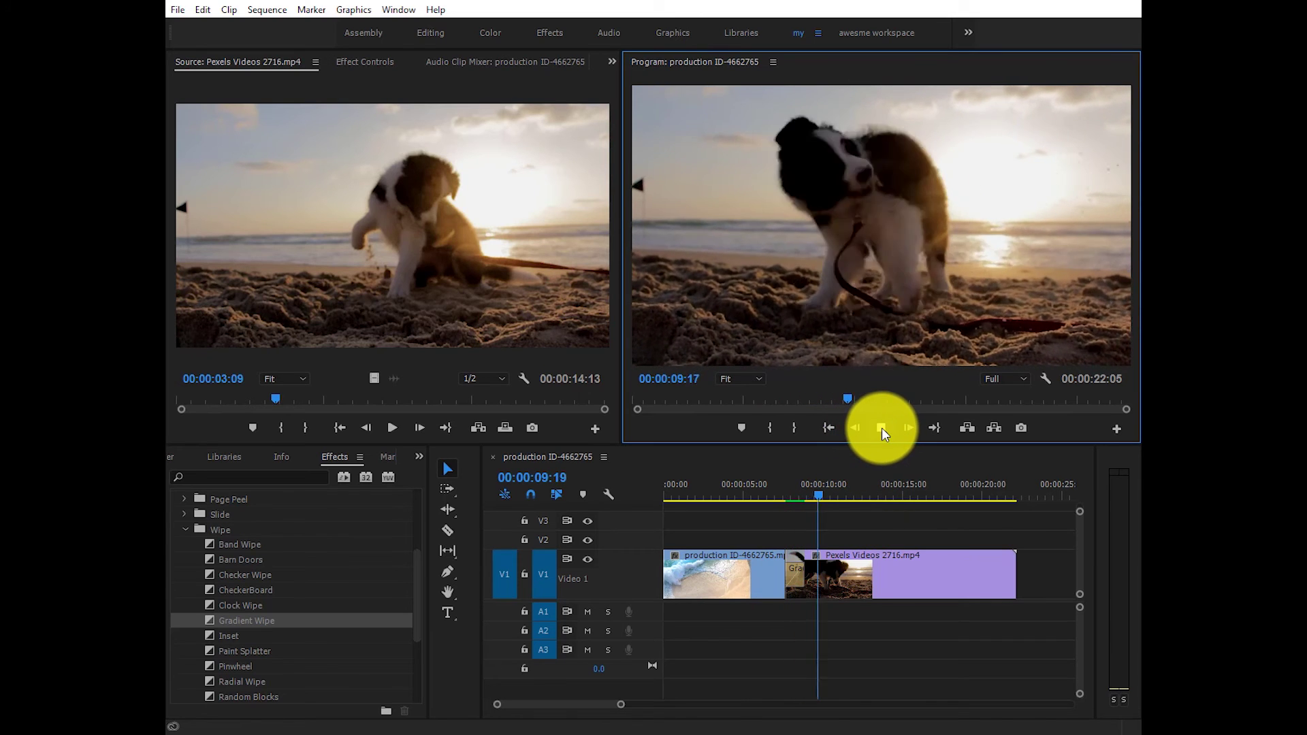
pyautogui.click(881, 428)
pyautogui.moveTo(842, 503); pyautogui.dragTo(746, 563)
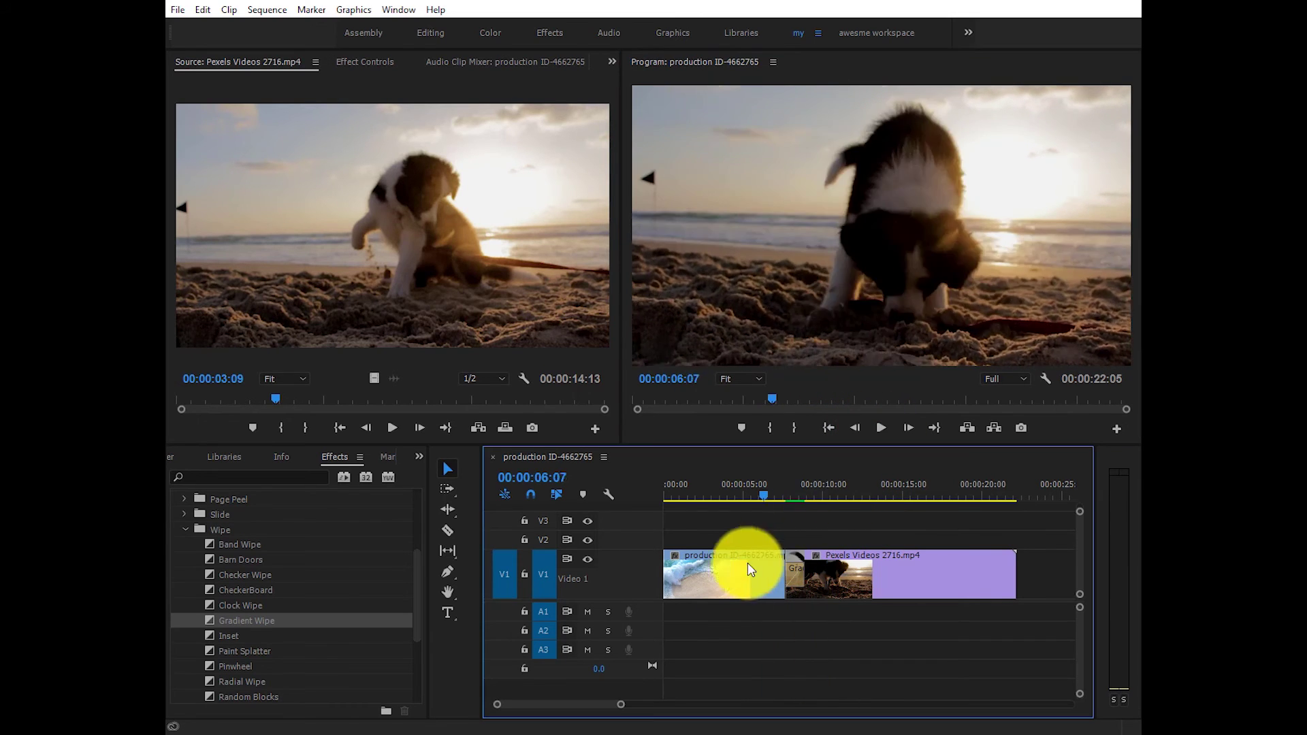
# Delete Gradient Wipe, put Zoom > Cross Zoom on the V1 cut, and preview it.
pyautogui.click(801, 569)
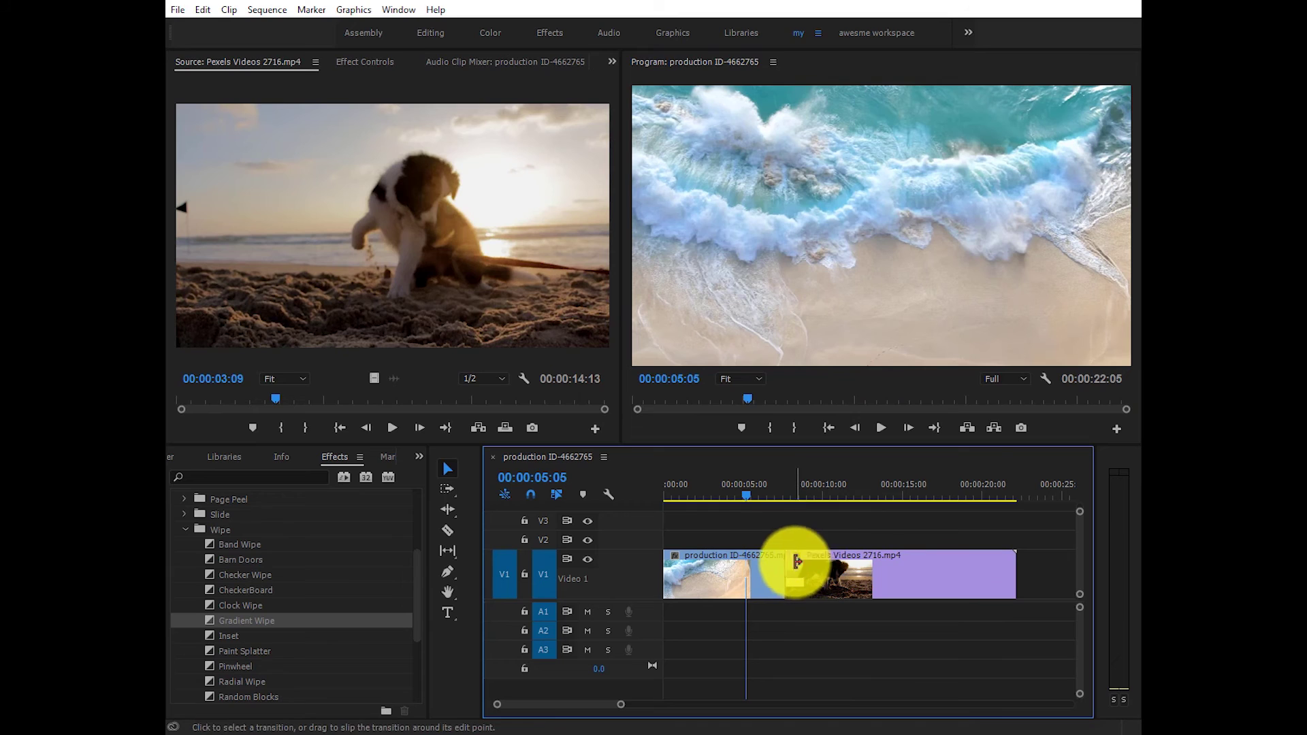
pyautogui.press('Delete')
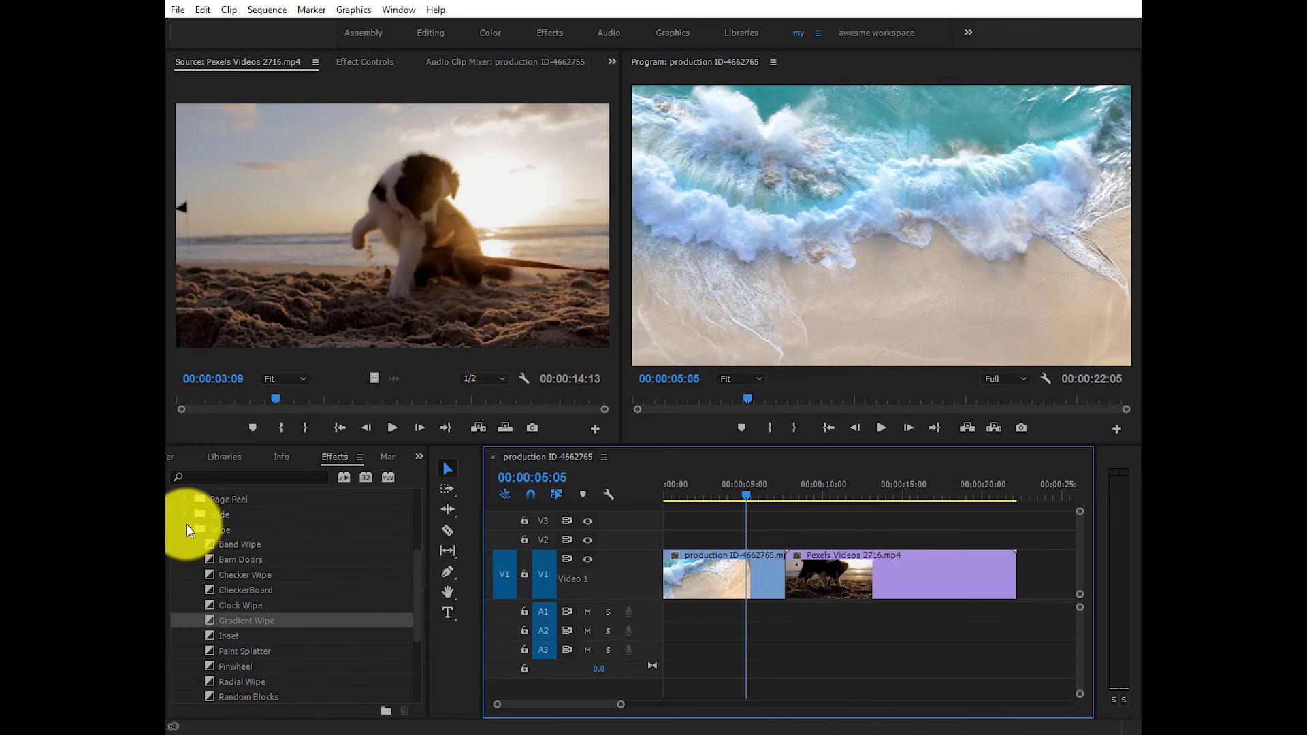
pyautogui.click(186, 526)
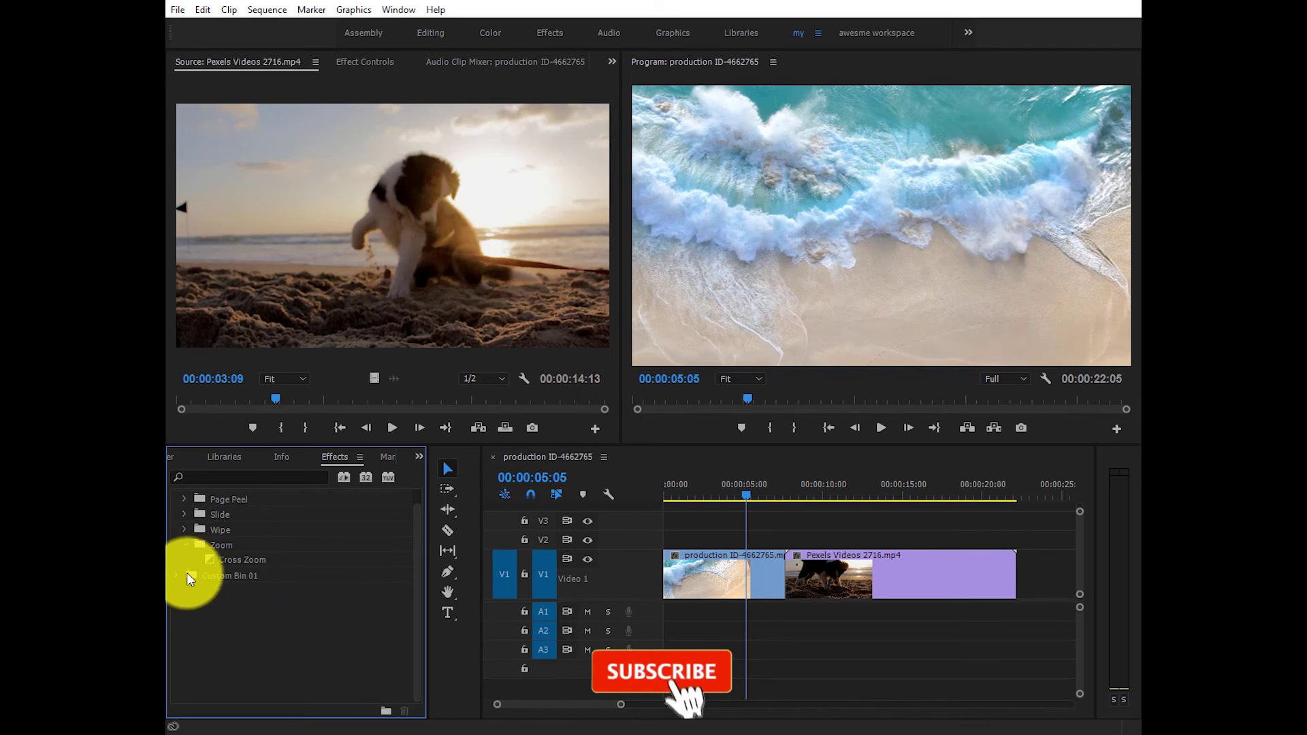
pyautogui.click(188, 545)
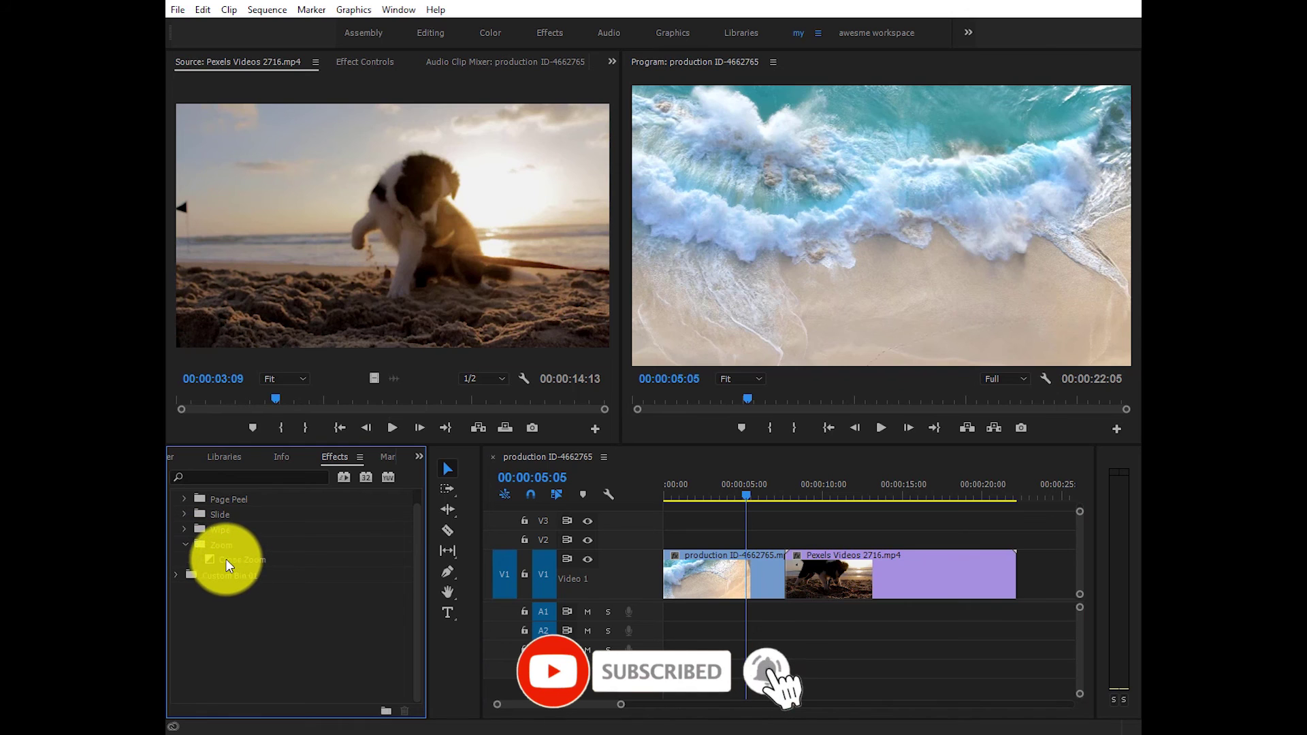
pyautogui.click(270, 557)
pyautogui.moveTo(270, 554); pyautogui.dragTo(794, 562)
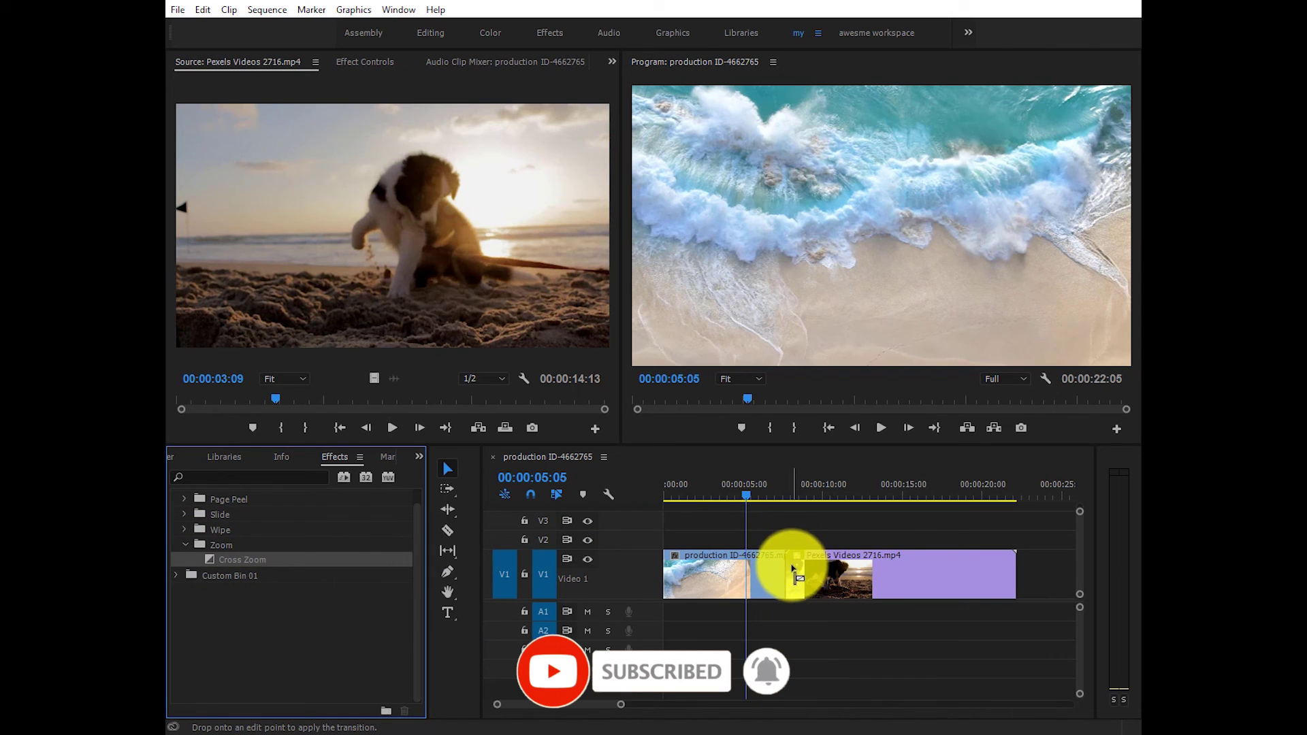
pyautogui.click(881, 428)
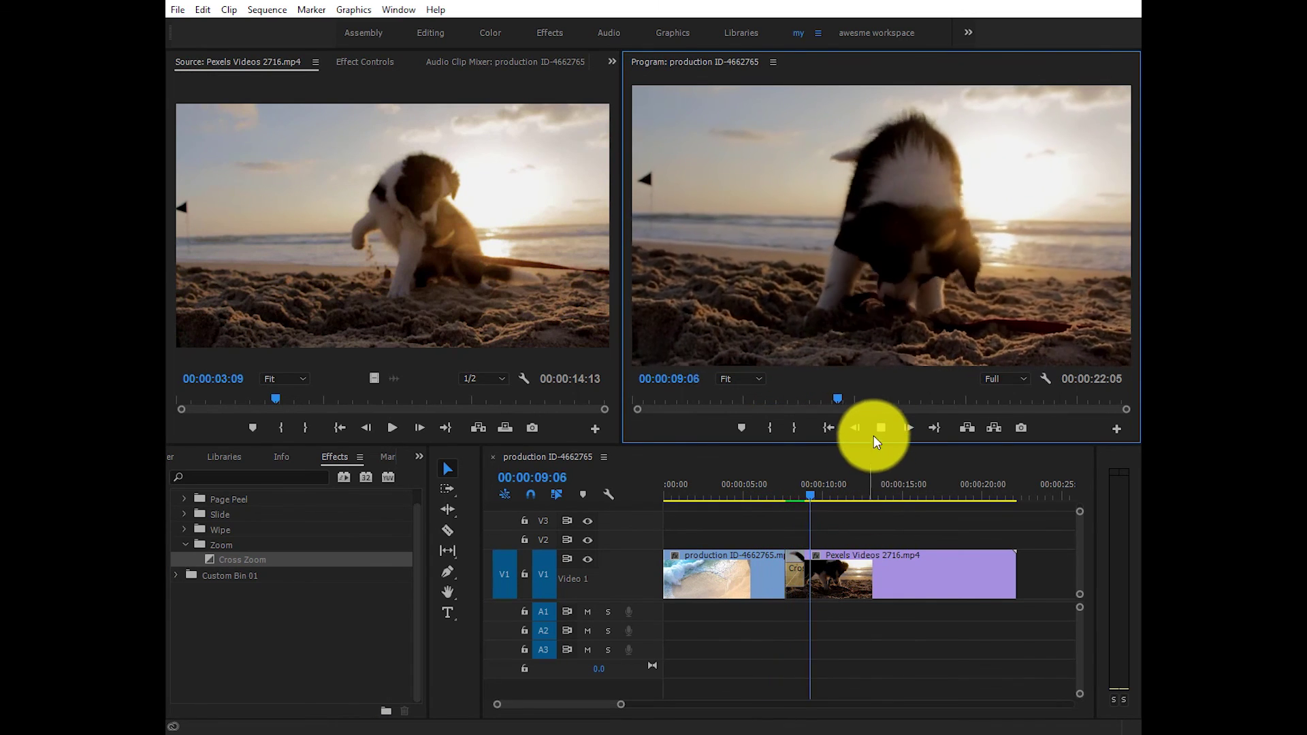
pyautogui.click(880, 429)
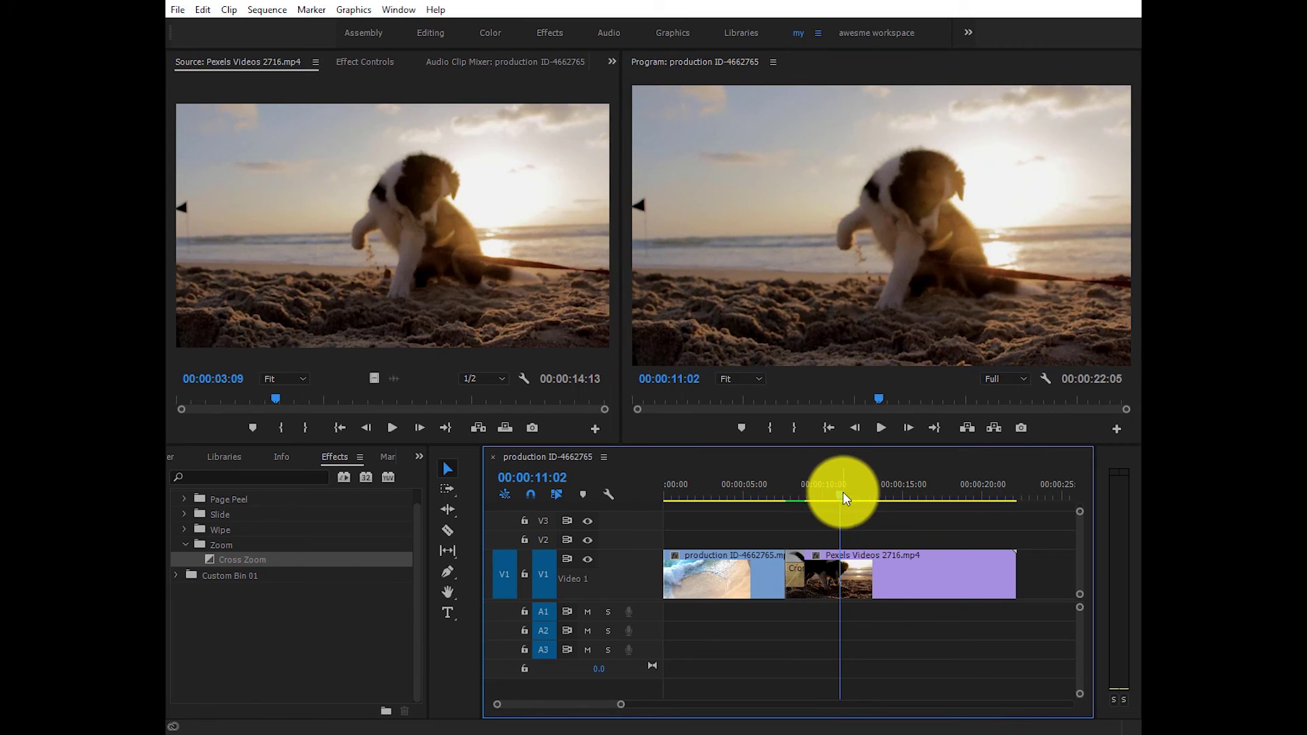
pyautogui.moveTo(838, 493)
pyautogui.mouseDown()
pyautogui.moveTo(774, 519)
pyautogui.moveTo(768, 557)
pyautogui.mouseUp()
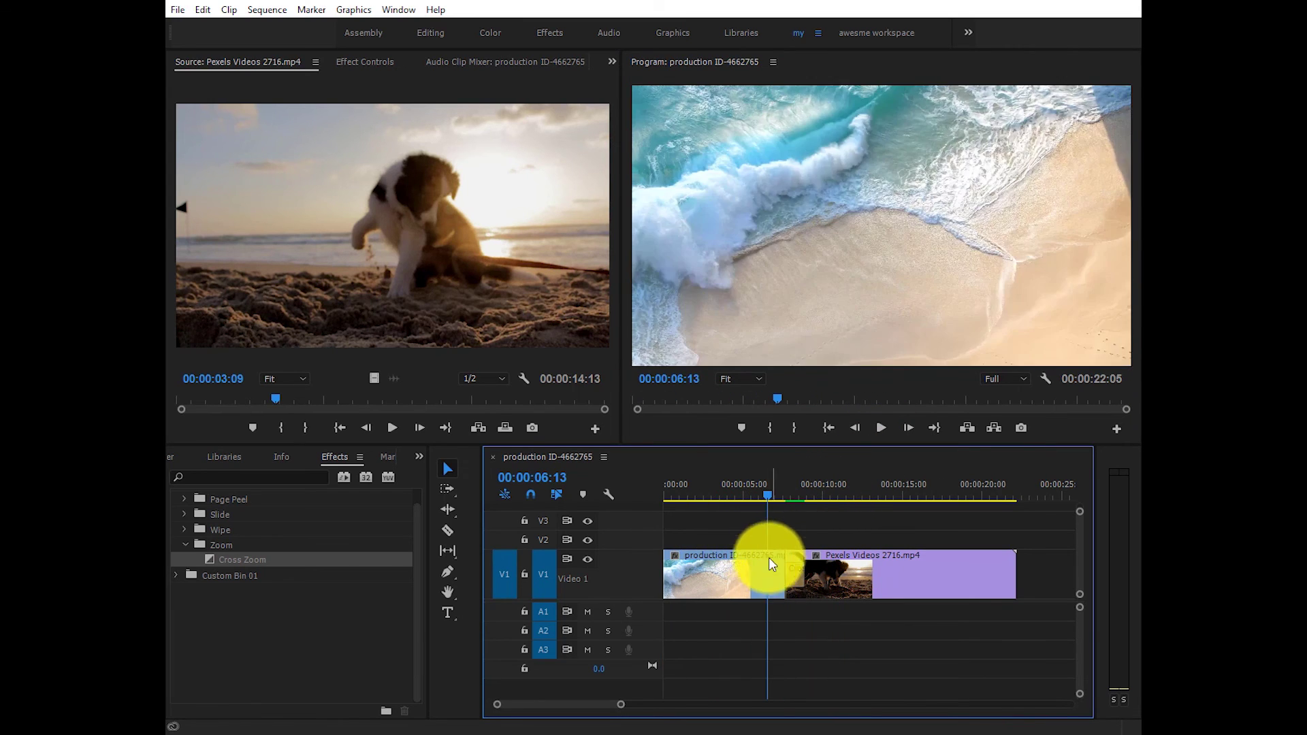